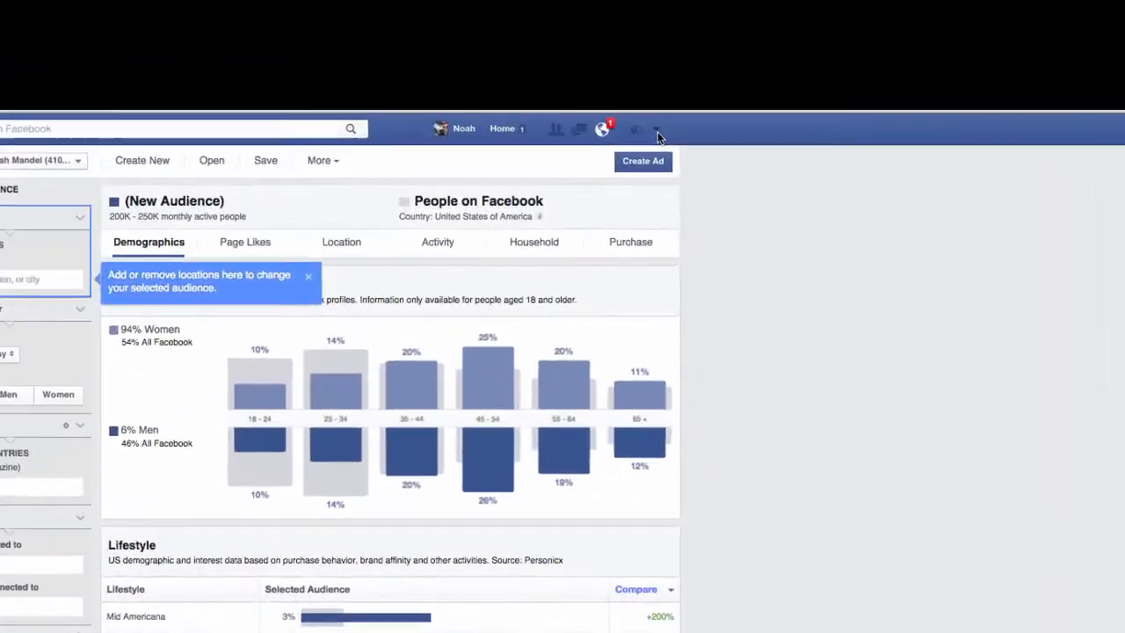
# Step: Open the ads manager, leaving the unsaved audience page, and look over the campaign list
pyautogui.click(781, 13)
pyautogui.click(575, 340)
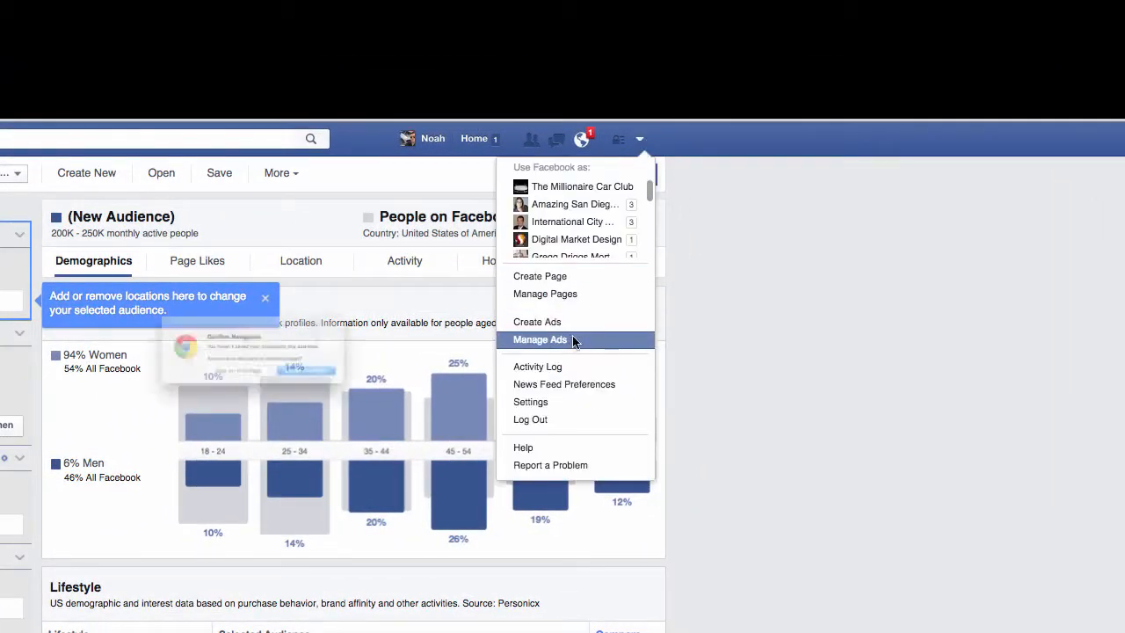
pyautogui.click(381, 393)
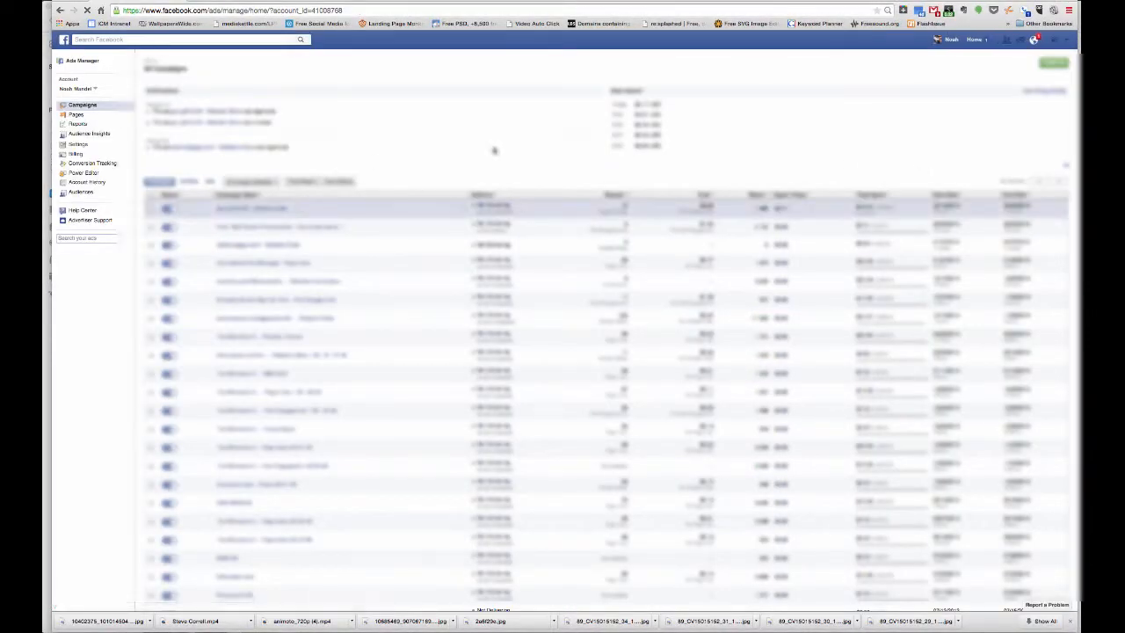
pyautogui.scroll(-10, 639, 171)
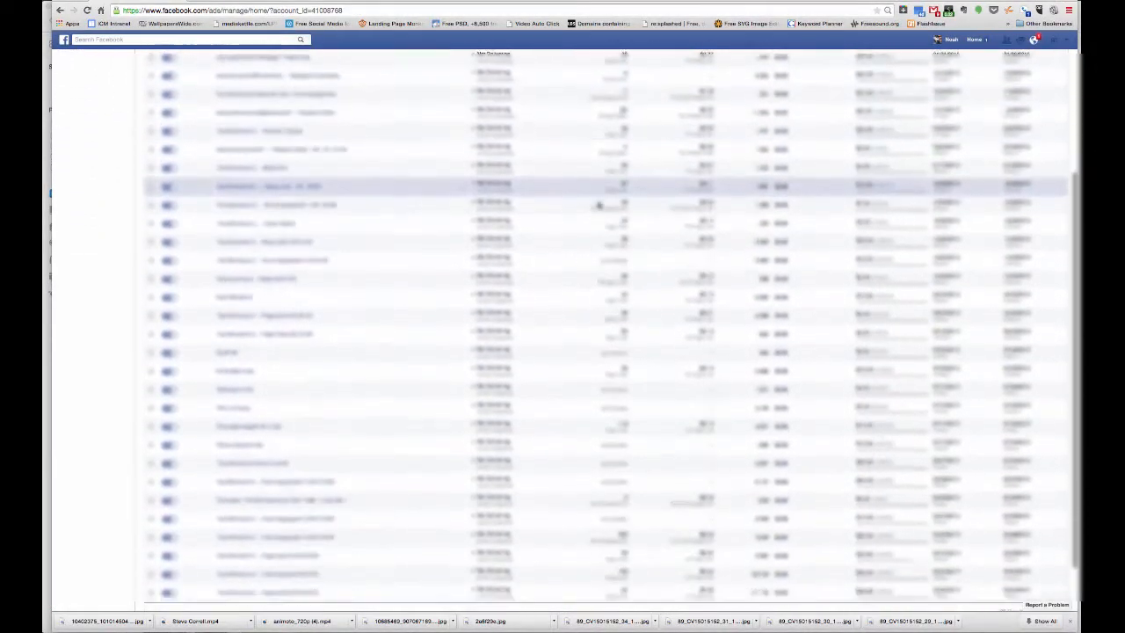
pyautogui.scroll(10, 599, 205)
pyautogui.scroll(-3, 599, 205)
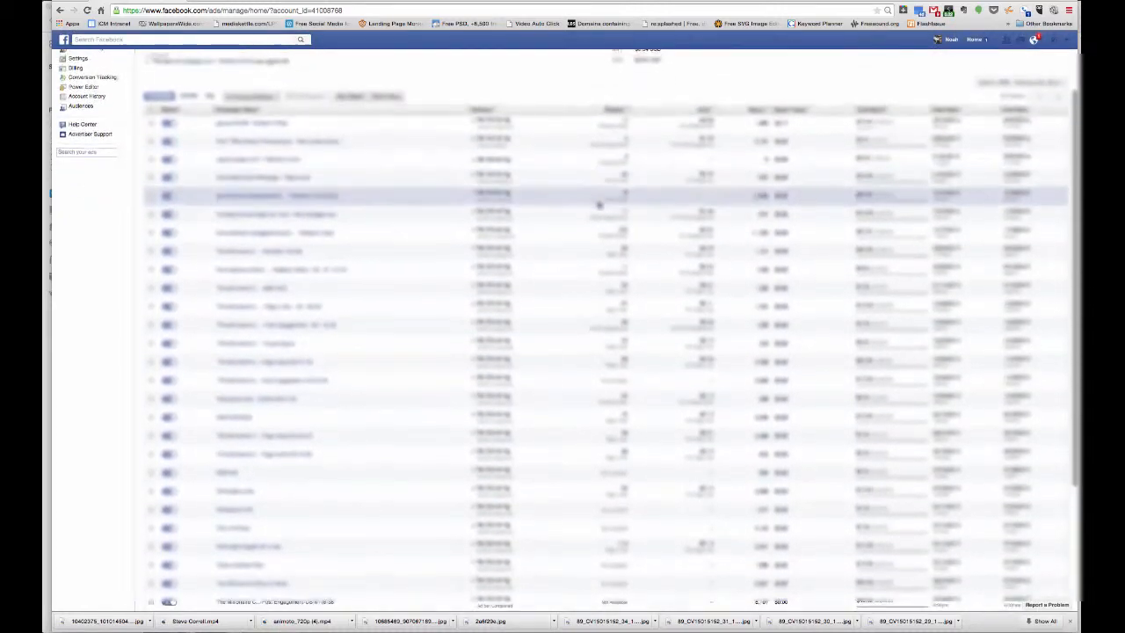
pyautogui.scroll(10, 598, 205)
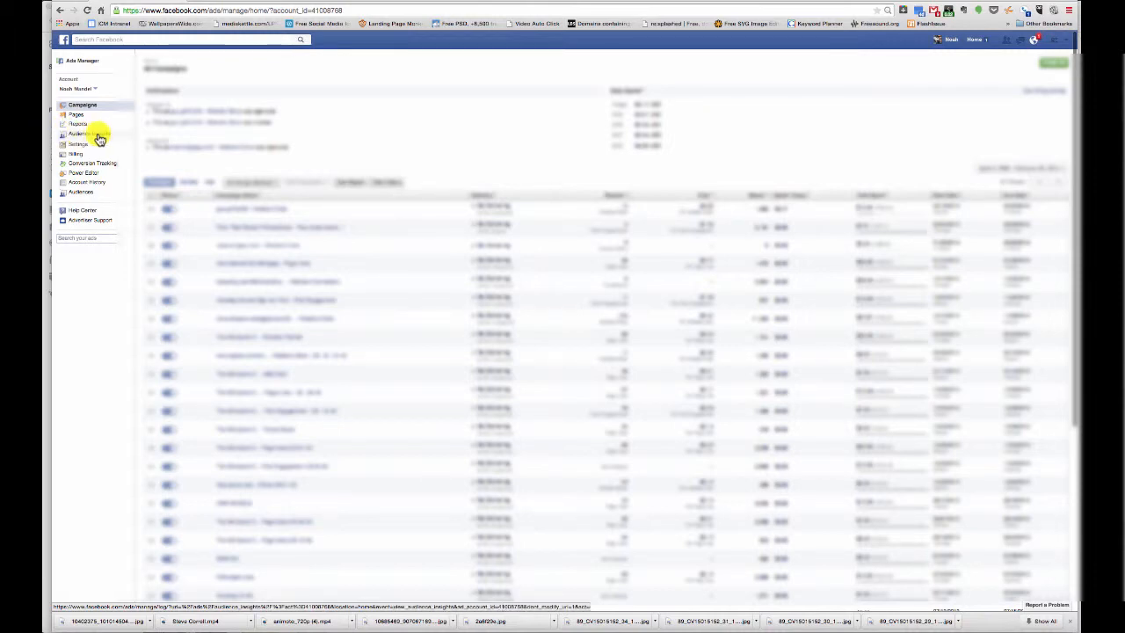
# Step: Start a new Audience Insights audience from everyone on Facebook, dismiss the location tip and open the interest choices
pyautogui.click(100, 138)
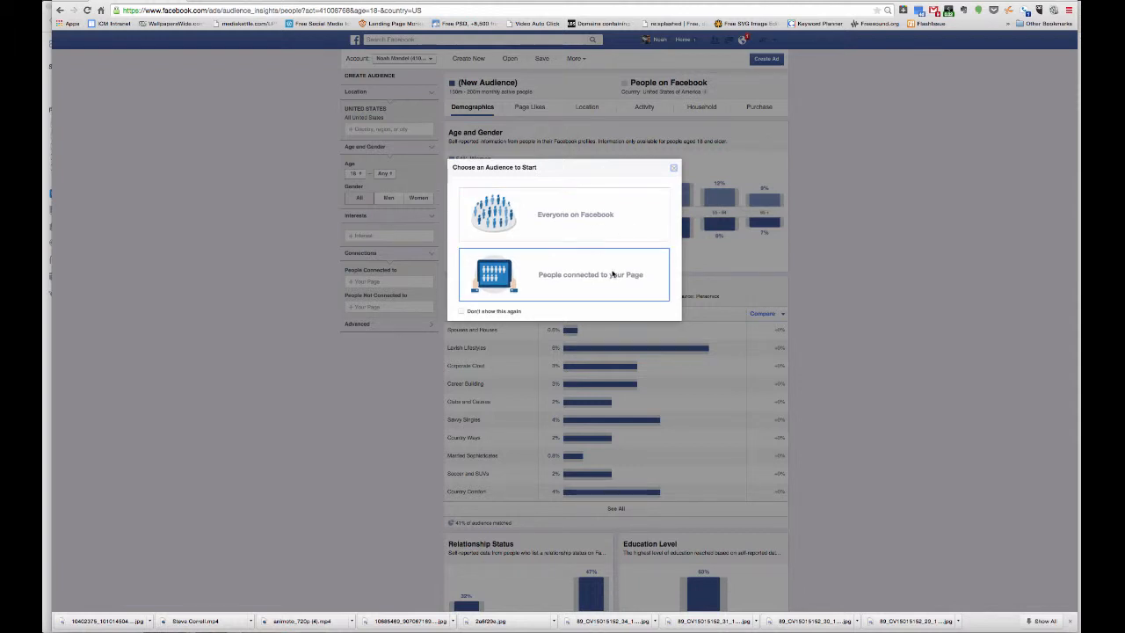
pyautogui.click(595, 223)
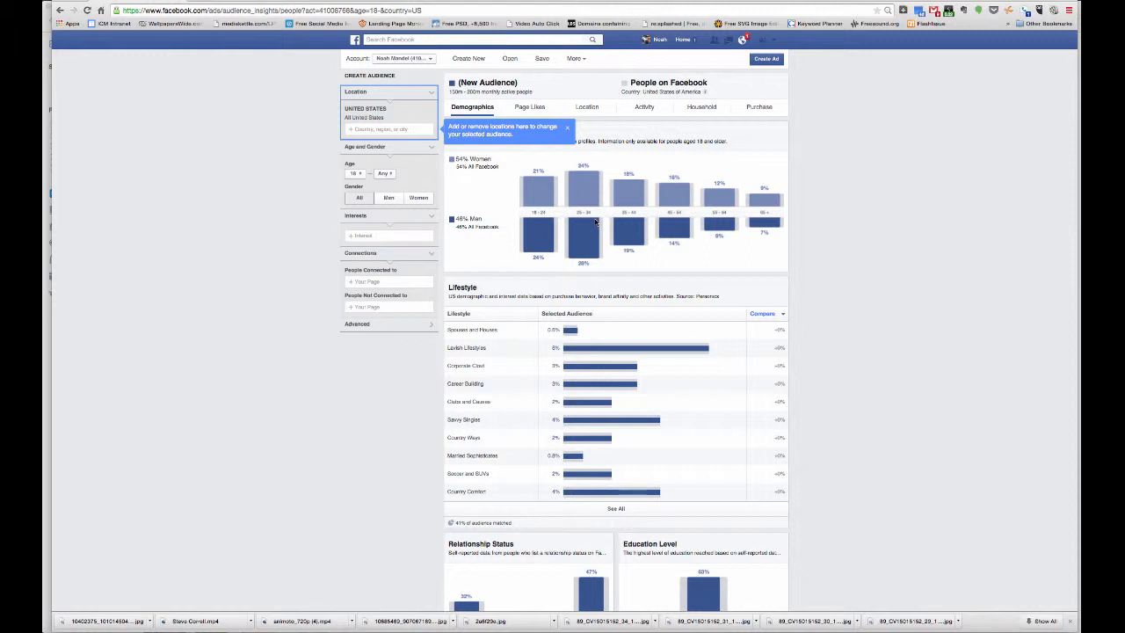
pyautogui.click(568, 128)
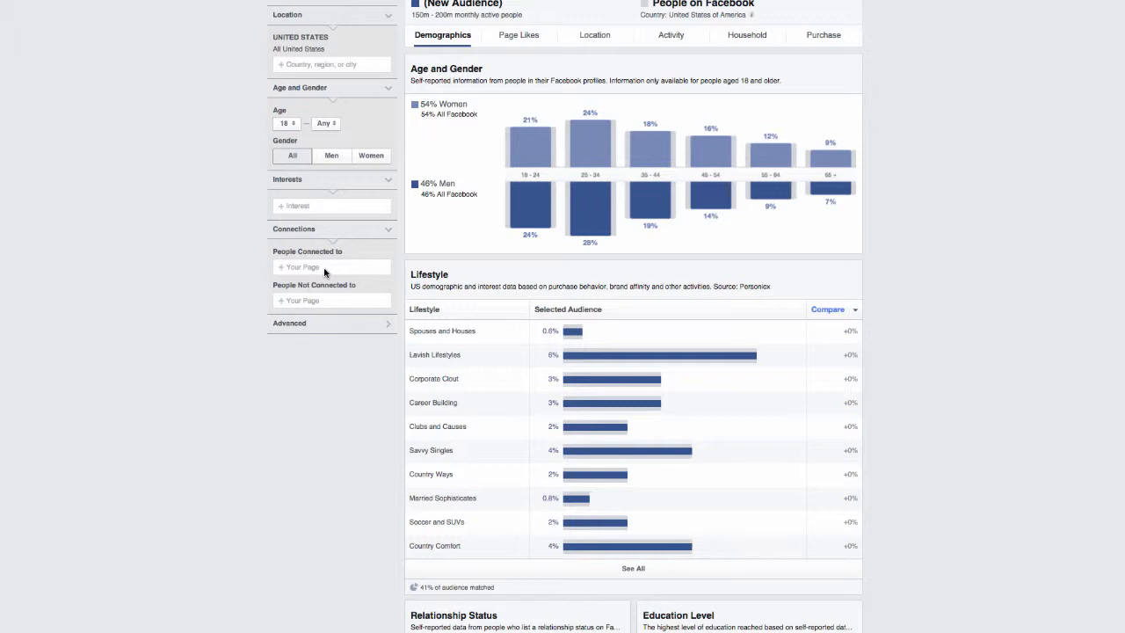
pyautogui.click(341, 206)
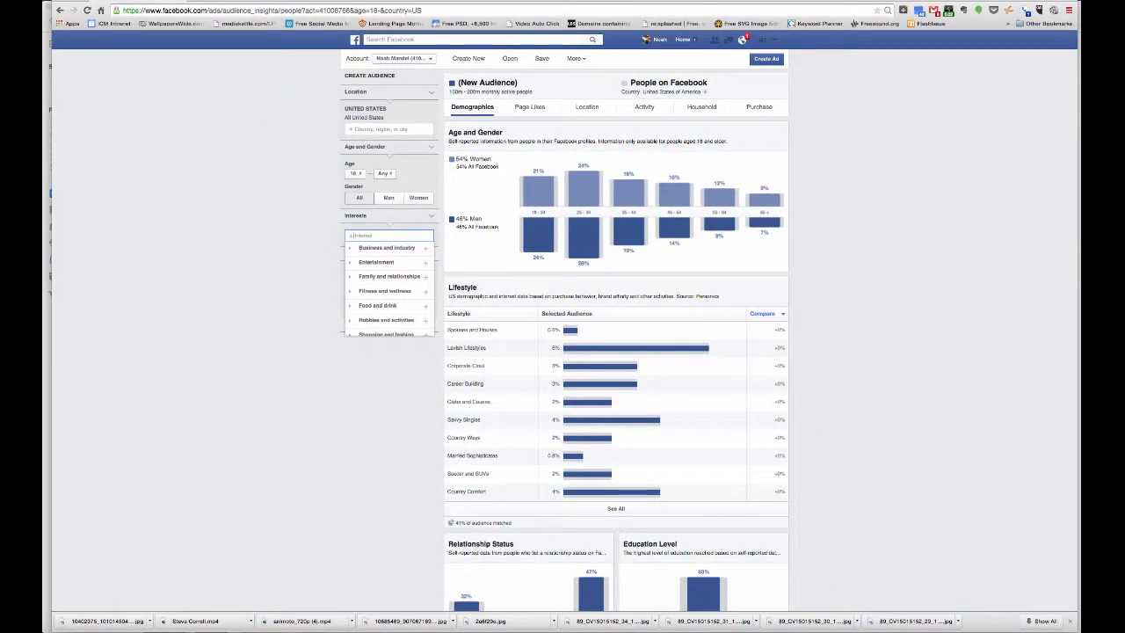
# Step: Search the web for "cat magazine" in a new browser tab and look through the results for magazine names
pyautogui.click(198, 2)
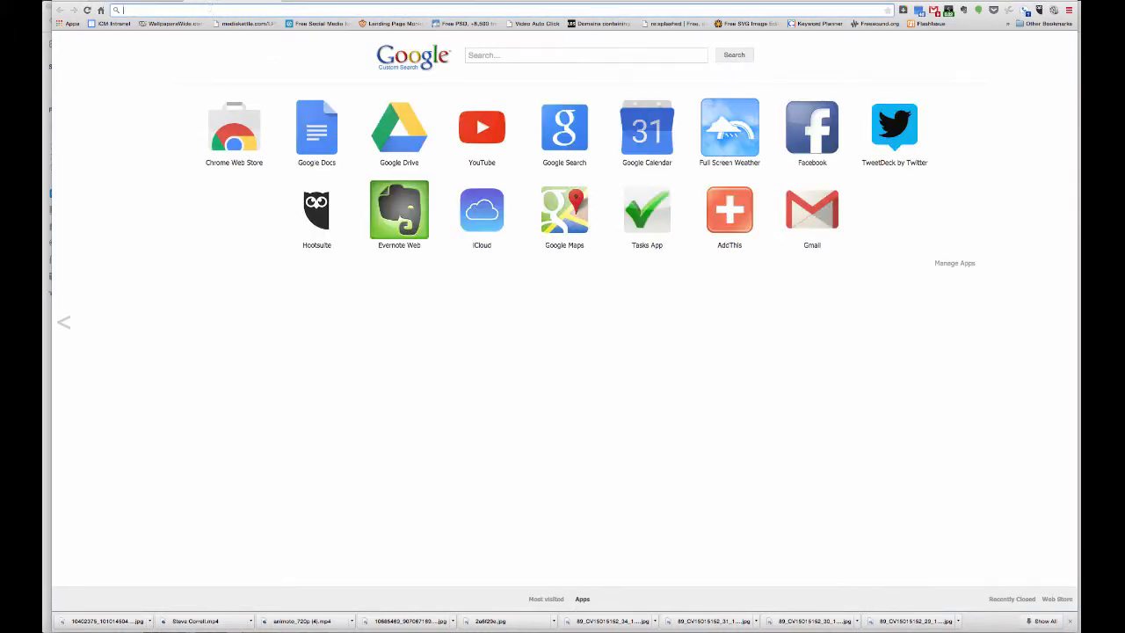
pyautogui.write('cat maga')
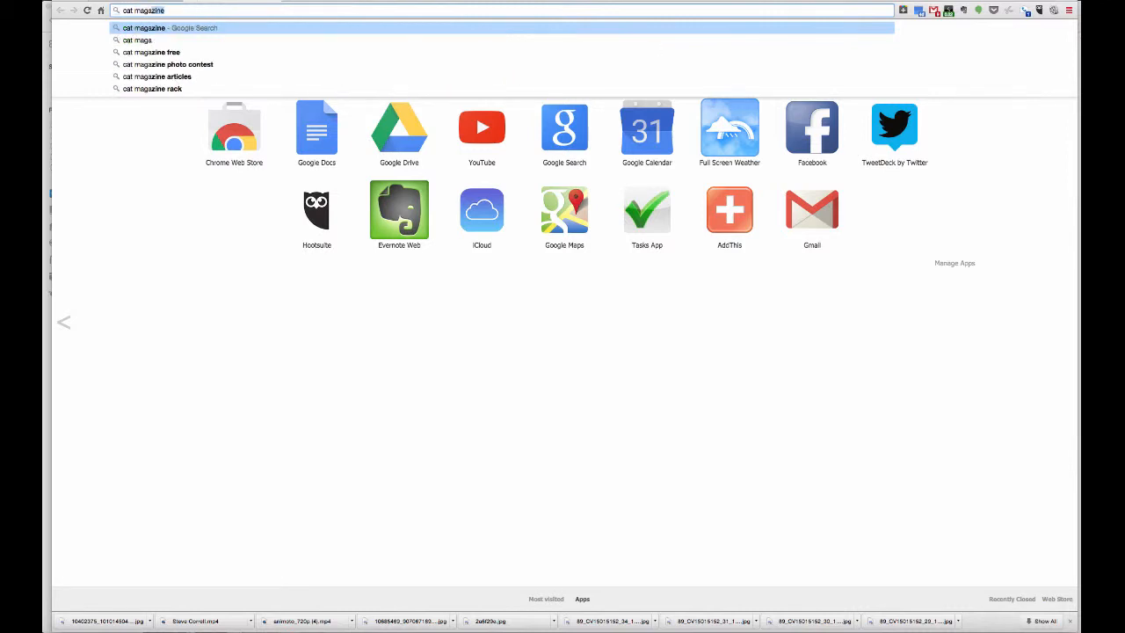
pyautogui.press('Return')
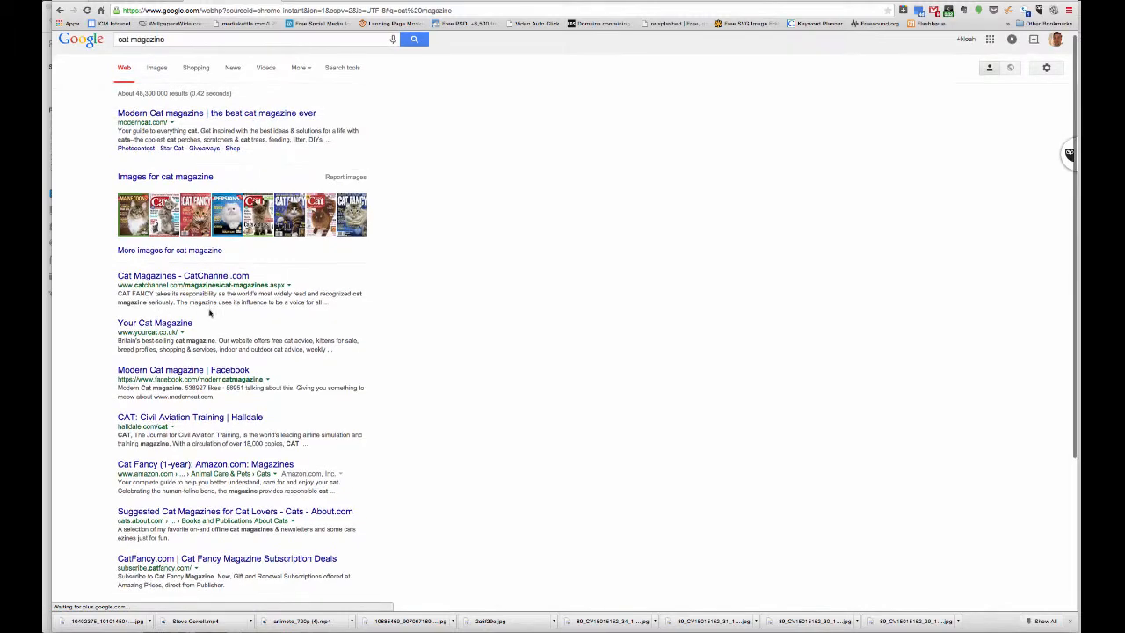
pyautogui.scroll(-2, 209, 310)
pyautogui.scroll(-1, 209, 313)
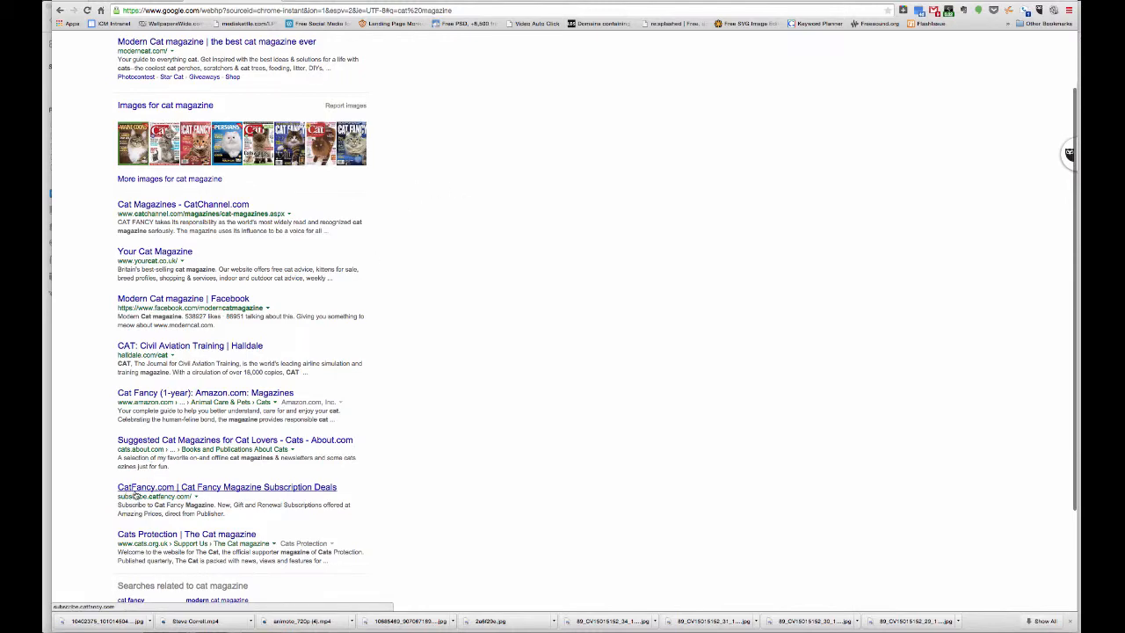
pyautogui.scroll(1, 459, 315)
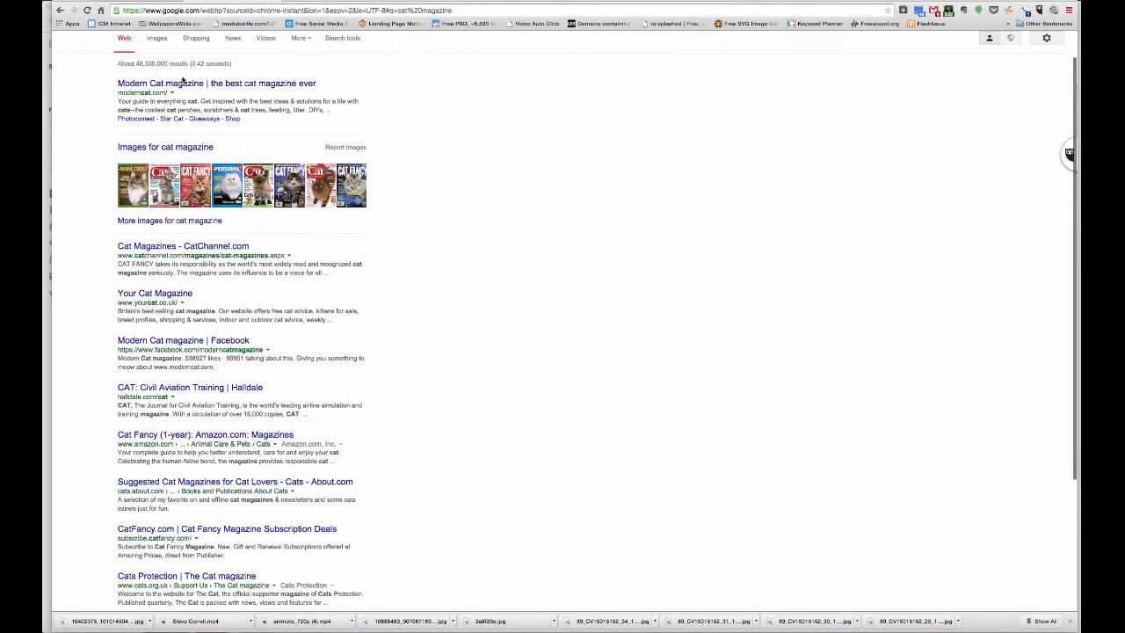
# Step: Return to Audience Insights and add "modern cat magazine" as an interest of the new audience
pyautogui.click(132, 2)
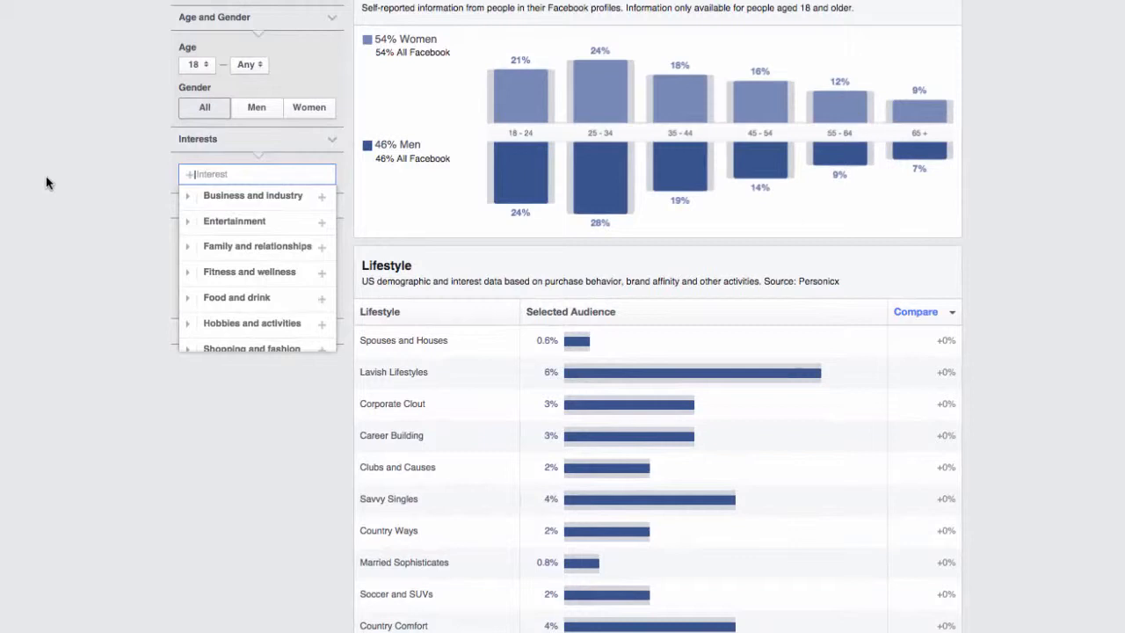
pyautogui.write('mo')
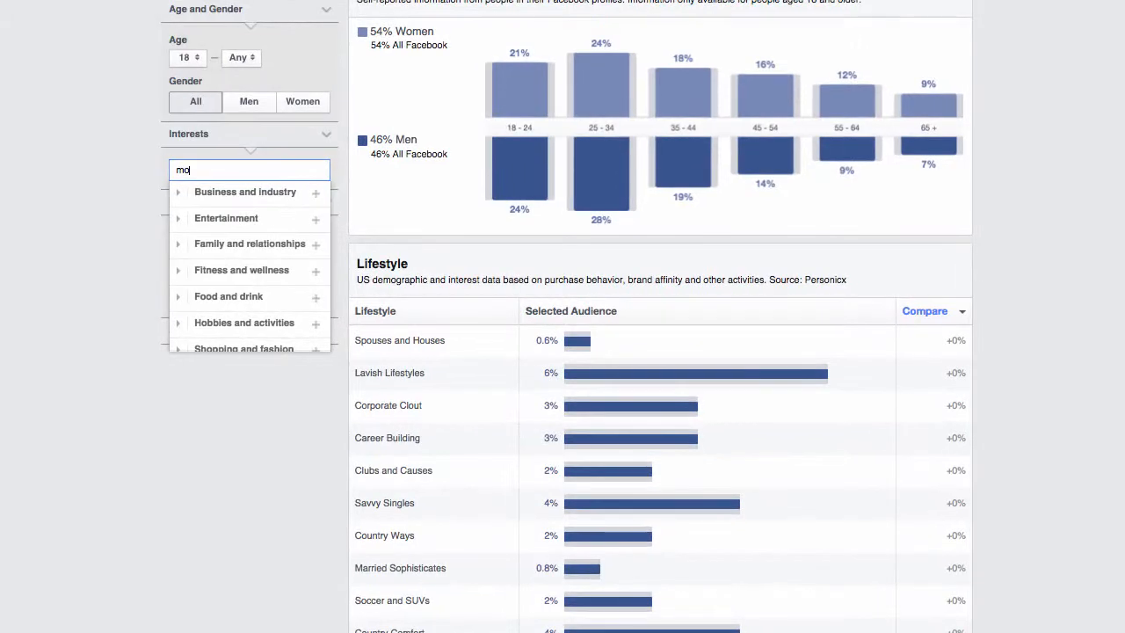
pyautogui.write('dern ')
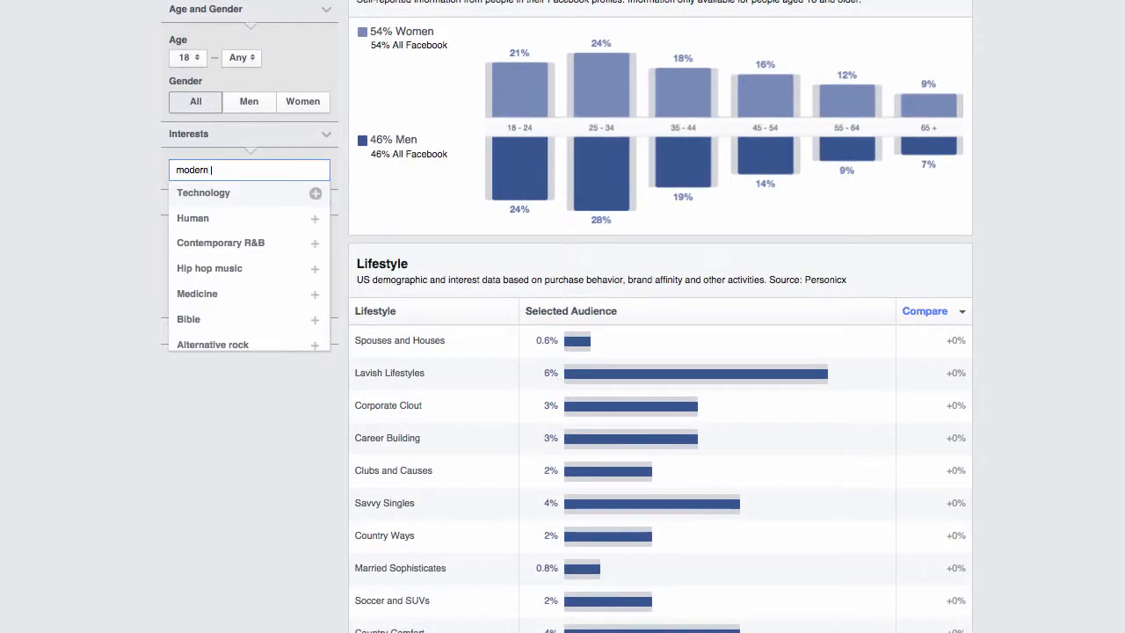
pyautogui.write('cat')
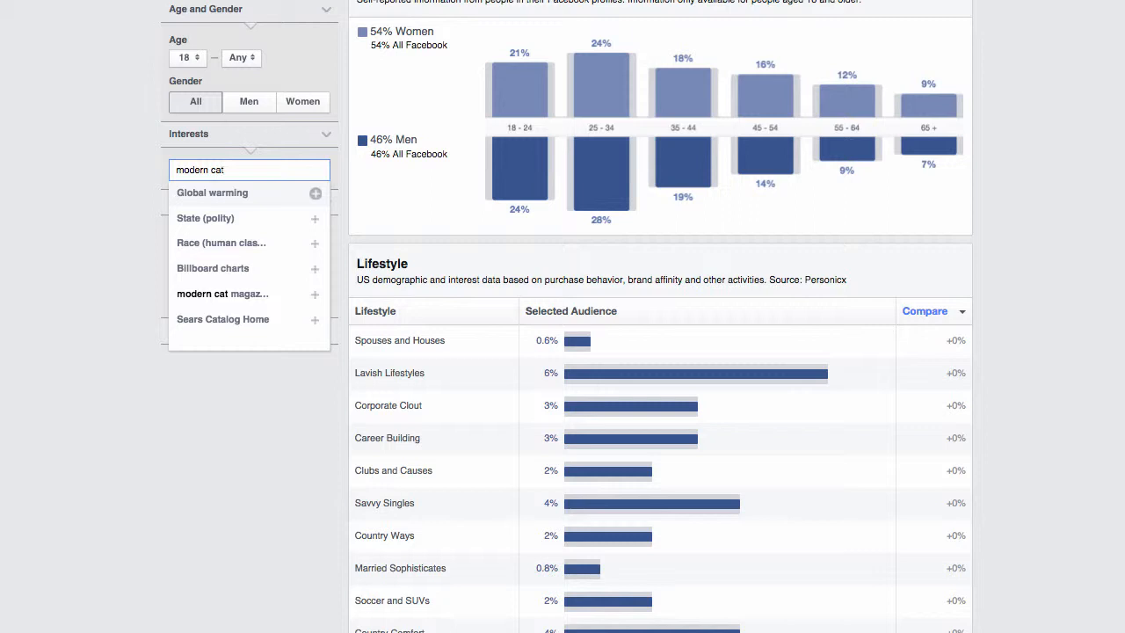
pyautogui.click(200, 296)
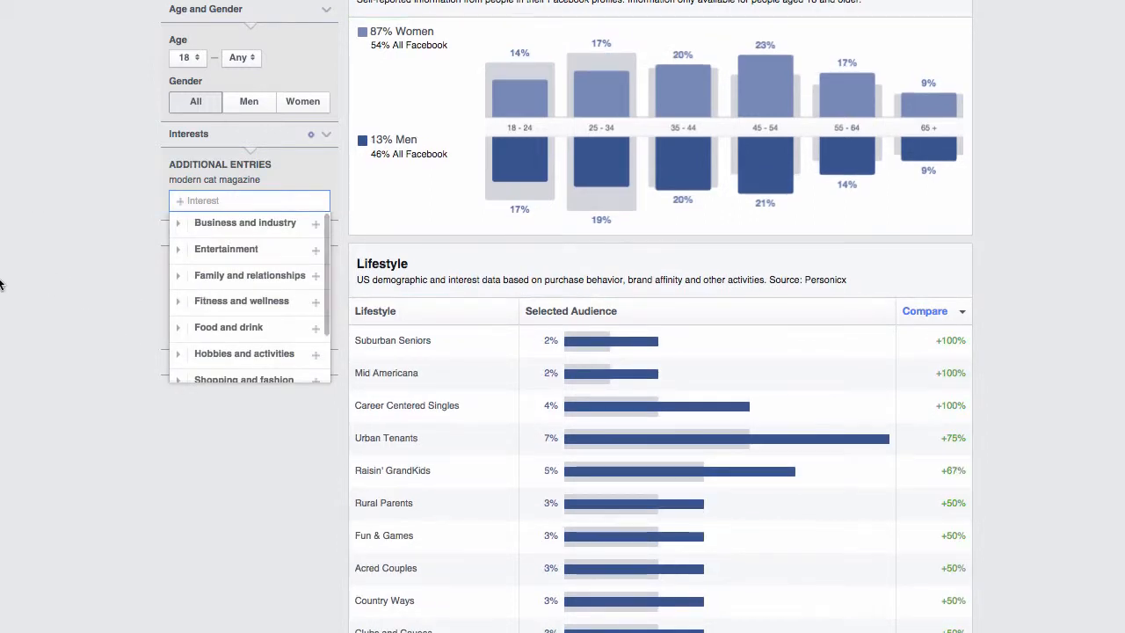
pyautogui.scroll(-1, 0, 285)
pyautogui.click(1, 287)
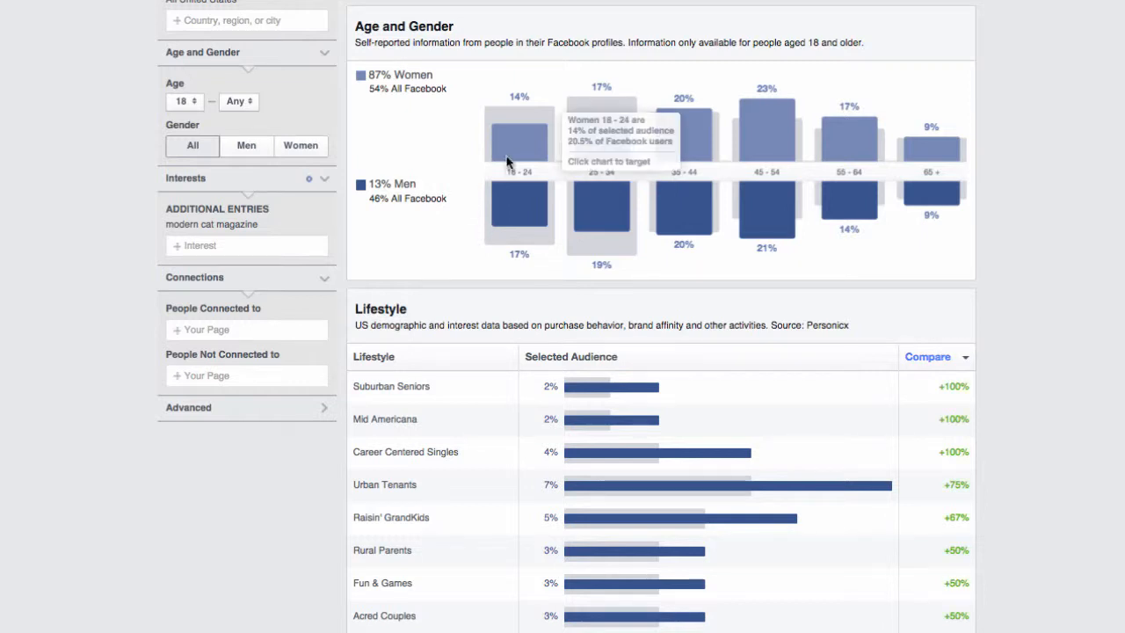
# Step: Examine the audience's age and gender chart and its lifestyle groups, including the comparison figures for Urban Tenants and Career Centered Singles
pyautogui.moveTo(524, 195)
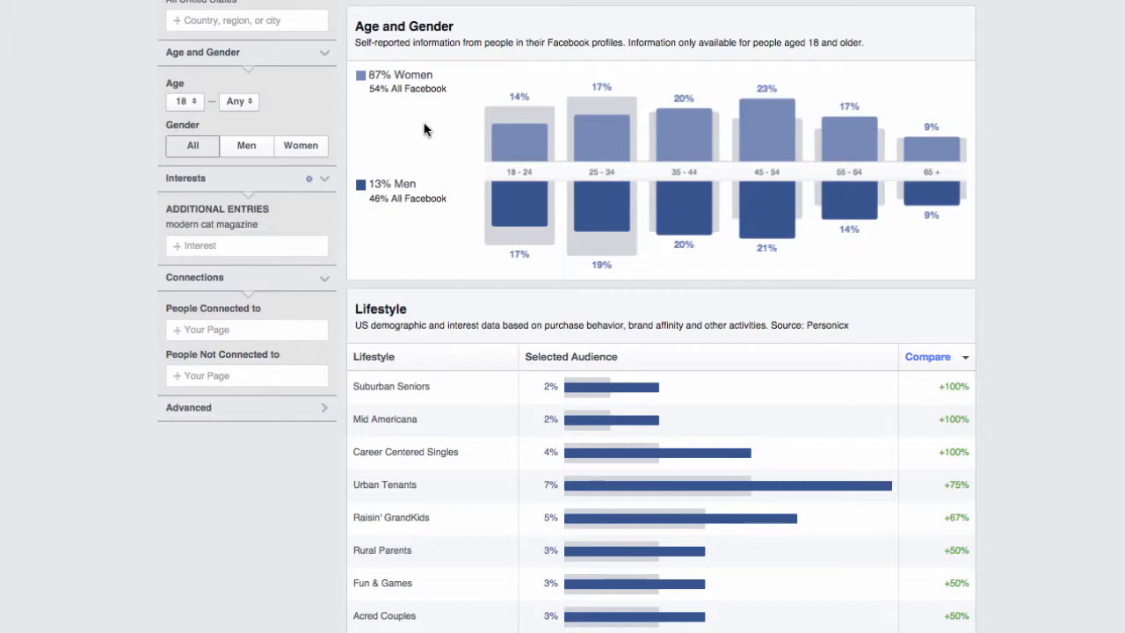
pyautogui.moveTo(752, 114)
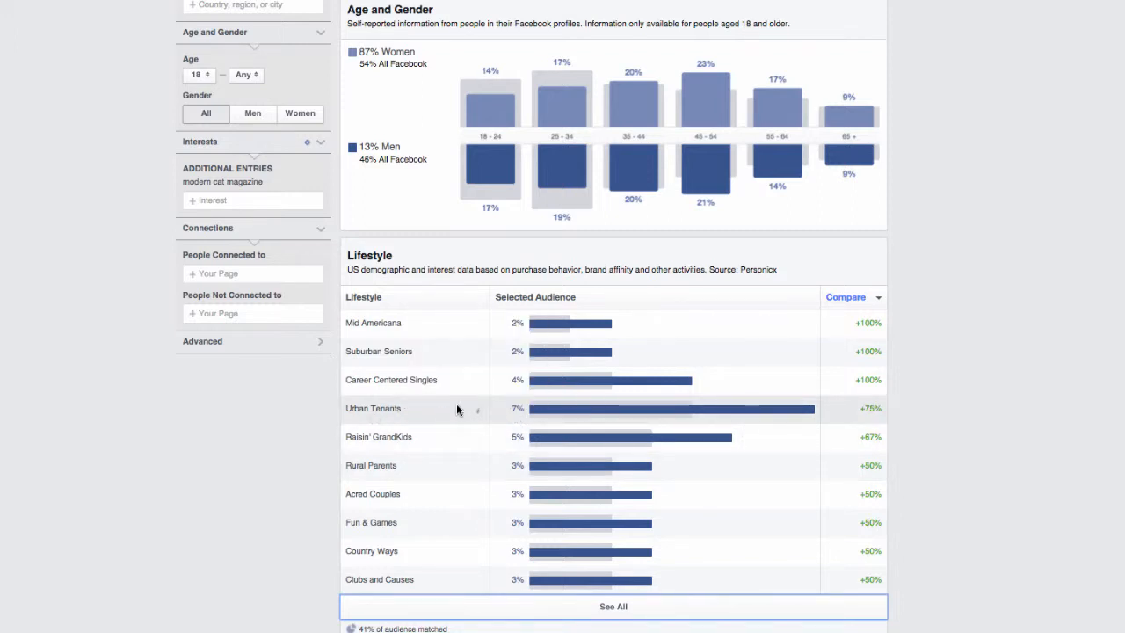
pyautogui.moveTo(478, 406)
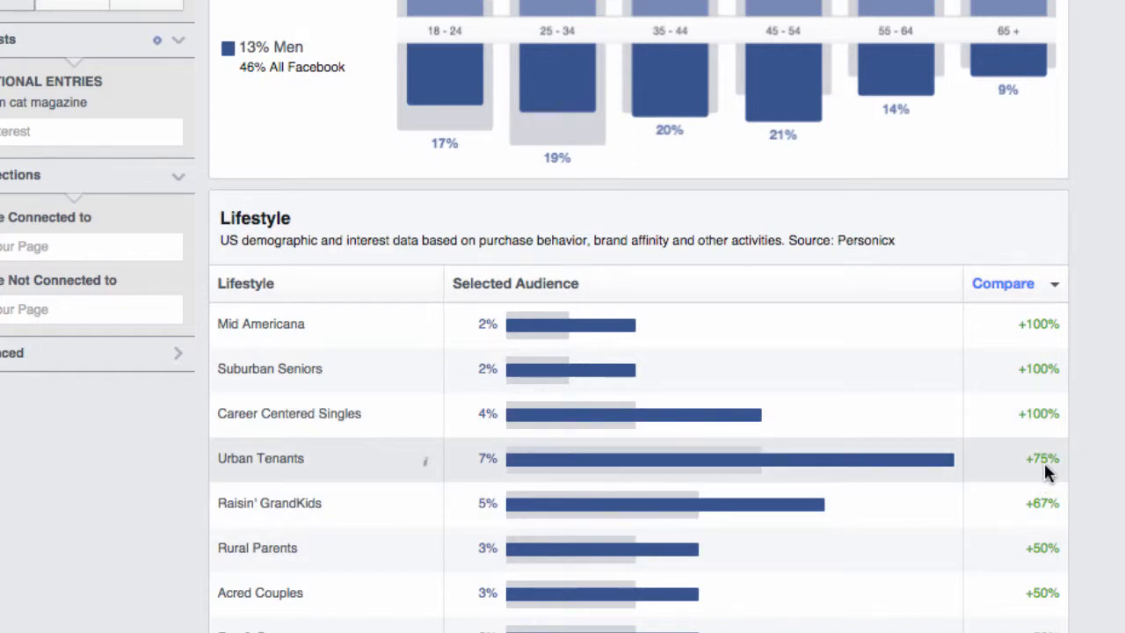
pyautogui.moveTo(1044, 462)
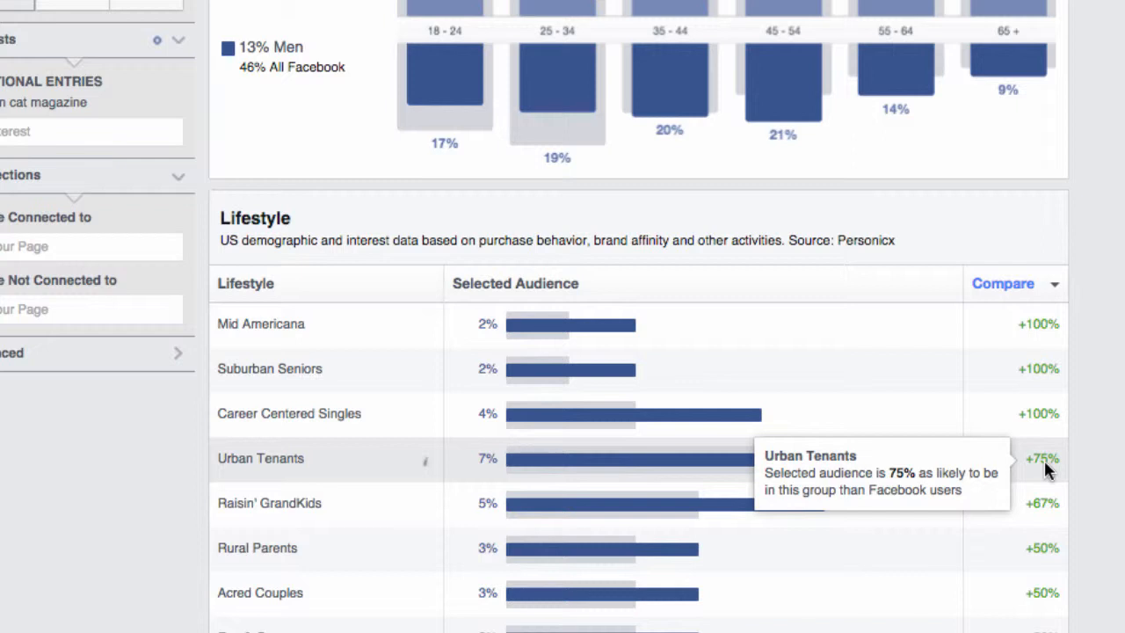
pyautogui.moveTo(1052, 419)
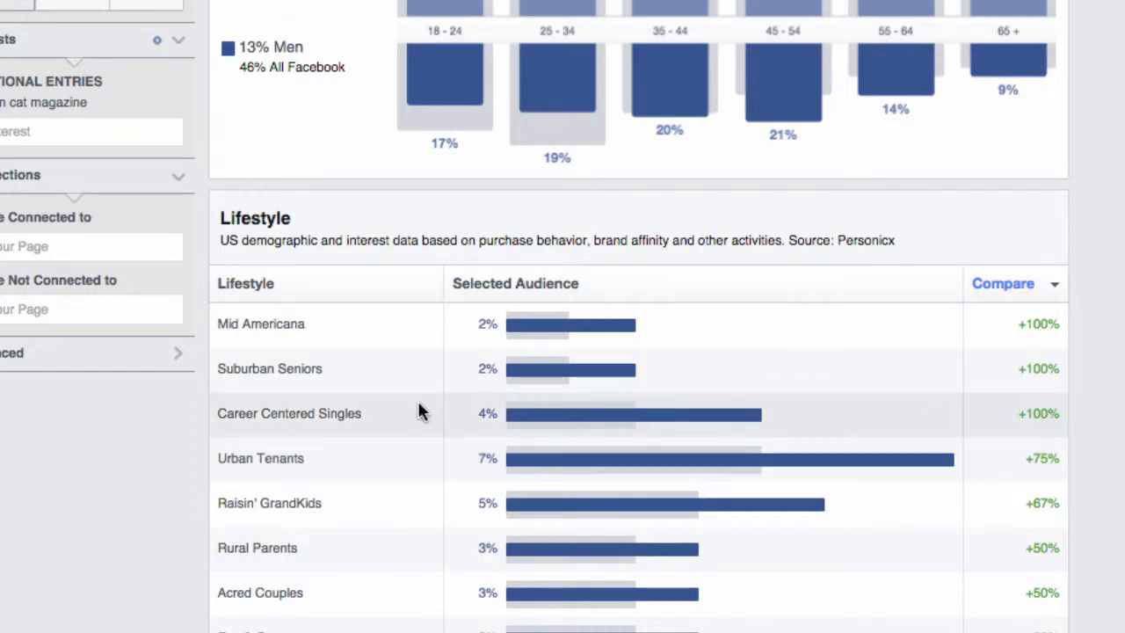
pyautogui.moveTo(422, 415)
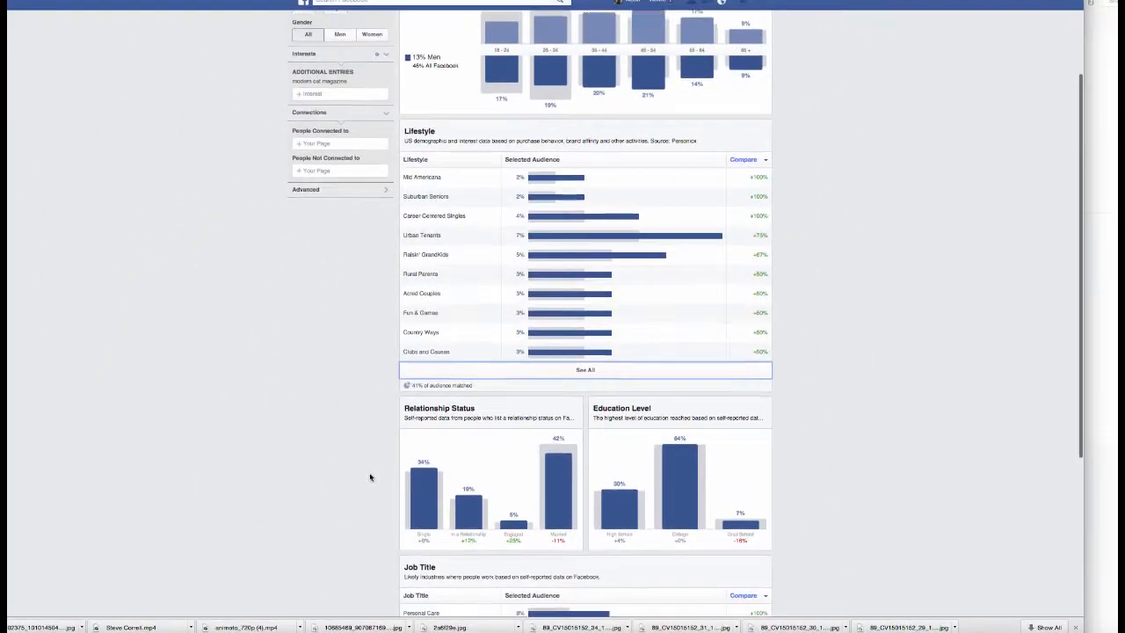
# Step: Examine the audience's relationship status, education level and job titles, including the Personal Care and Healthcare and medical figures
pyautogui.scroll(-2, 370, 477)
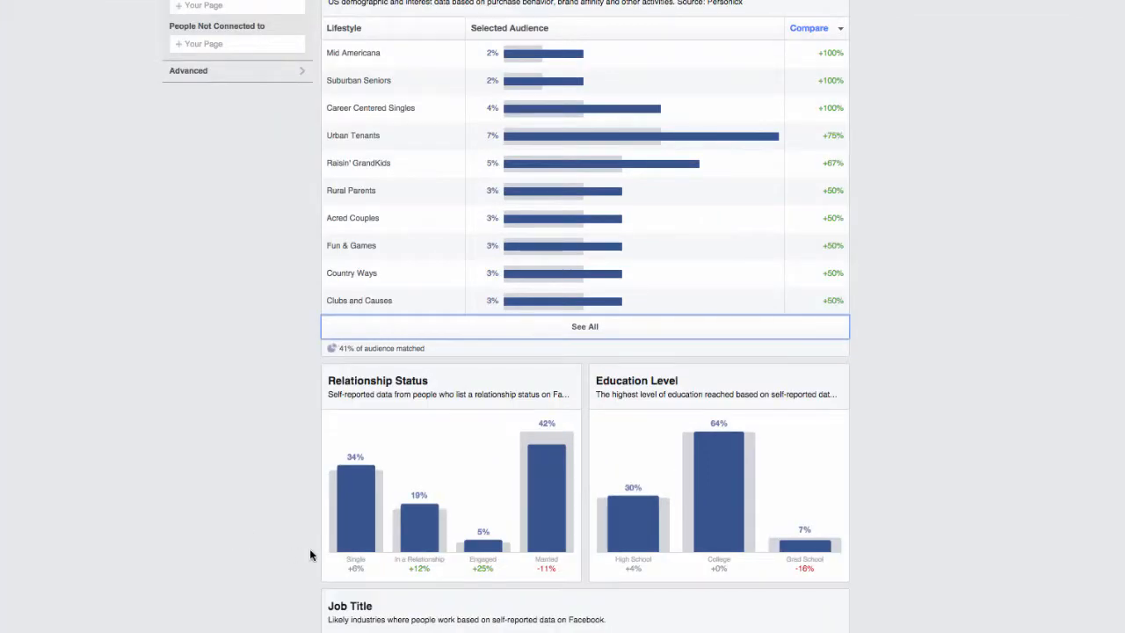
pyautogui.moveTo(357, 541)
pyautogui.scroll(-1, 1038, 544)
pyautogui.scroll(-5, 1038, 550)
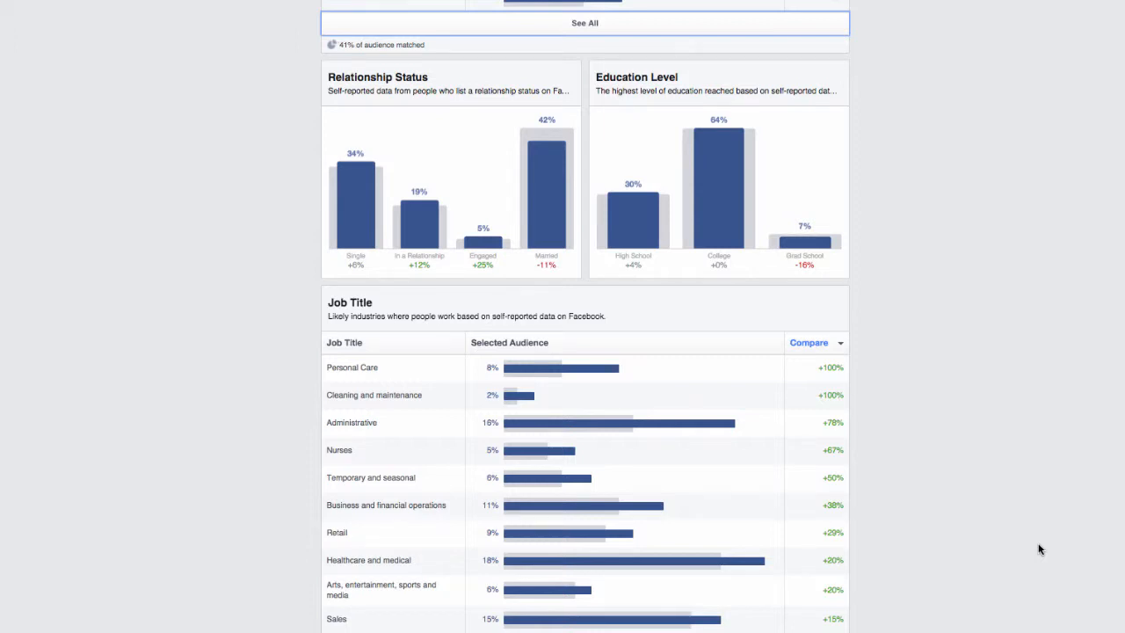
pyautogui.moveTo(831, 369)
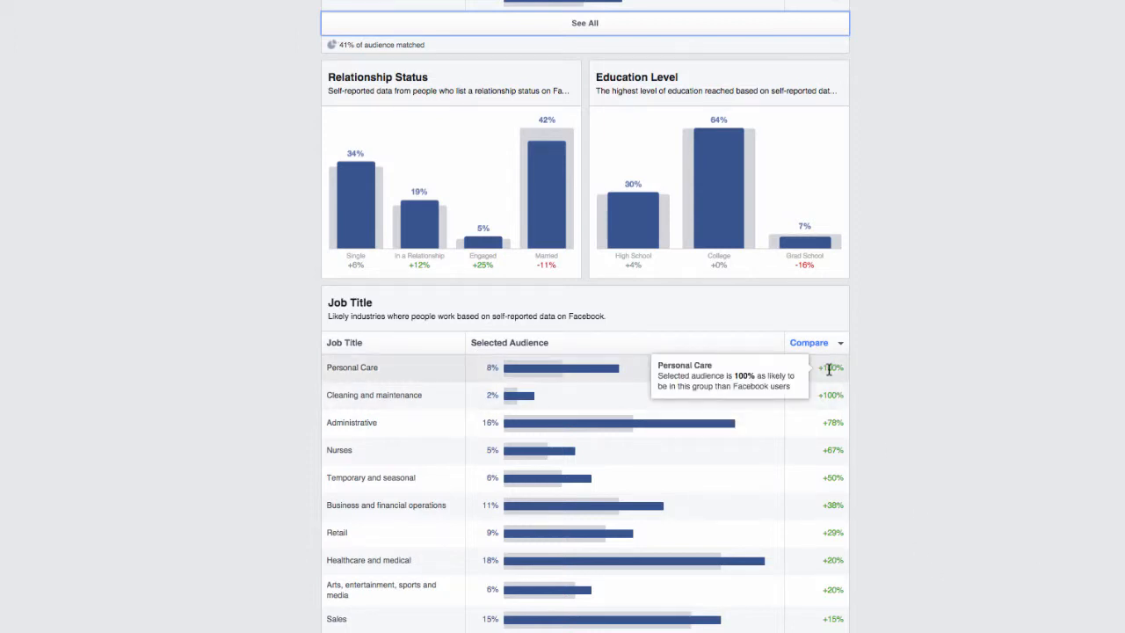
pyautogui.moveTo(831, 396)
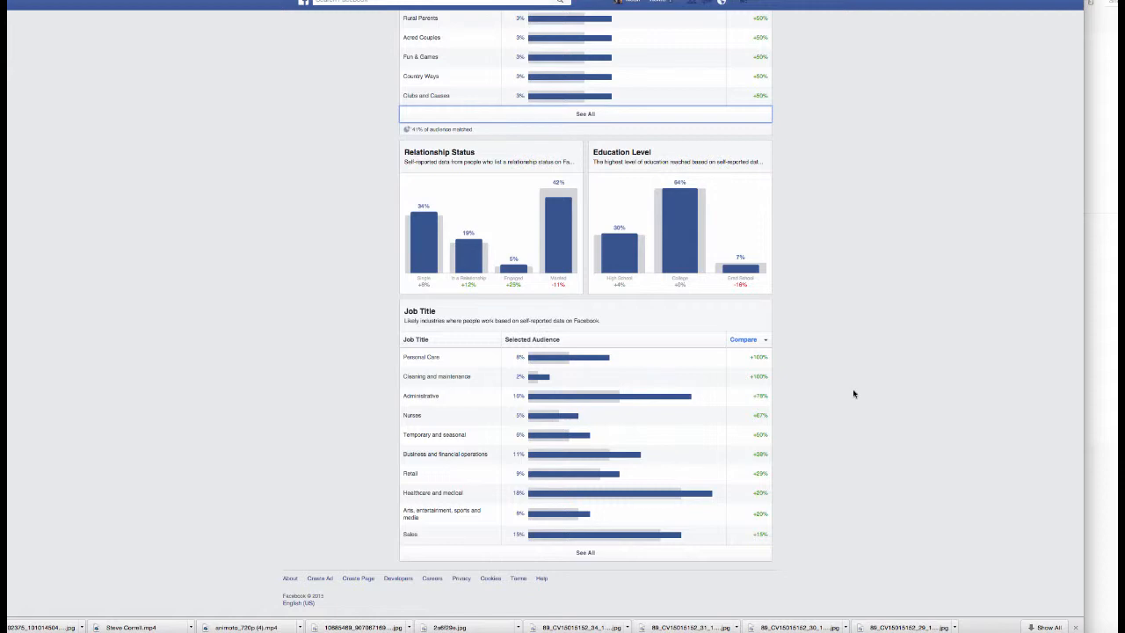
pyautogui.moveTo(669, 499)
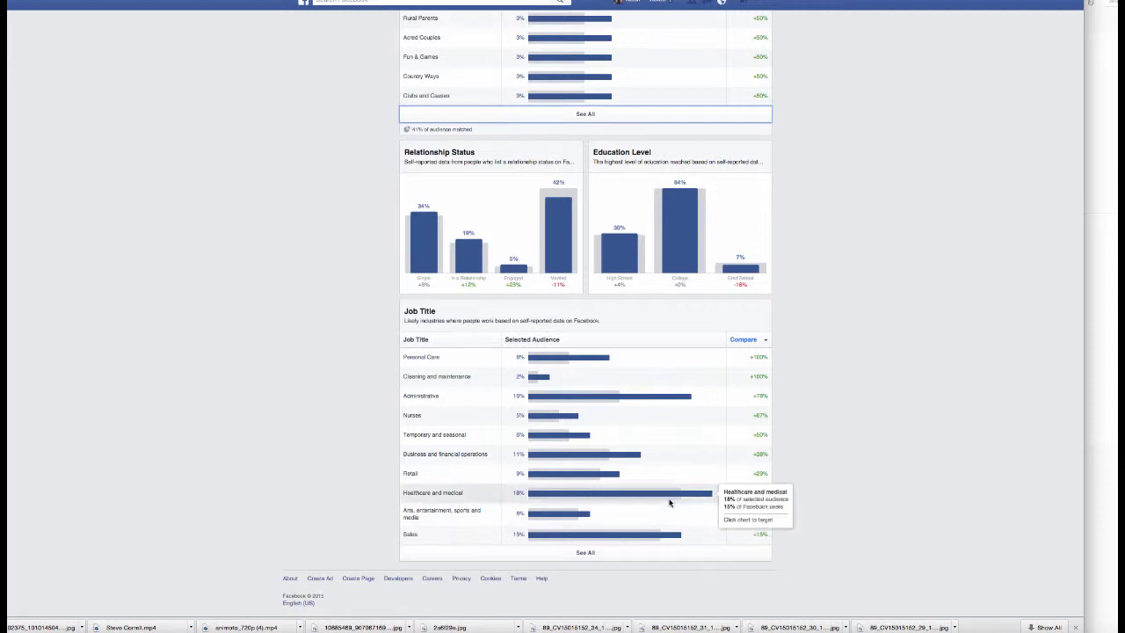
pyautogui.scroll(5, 919, 407)
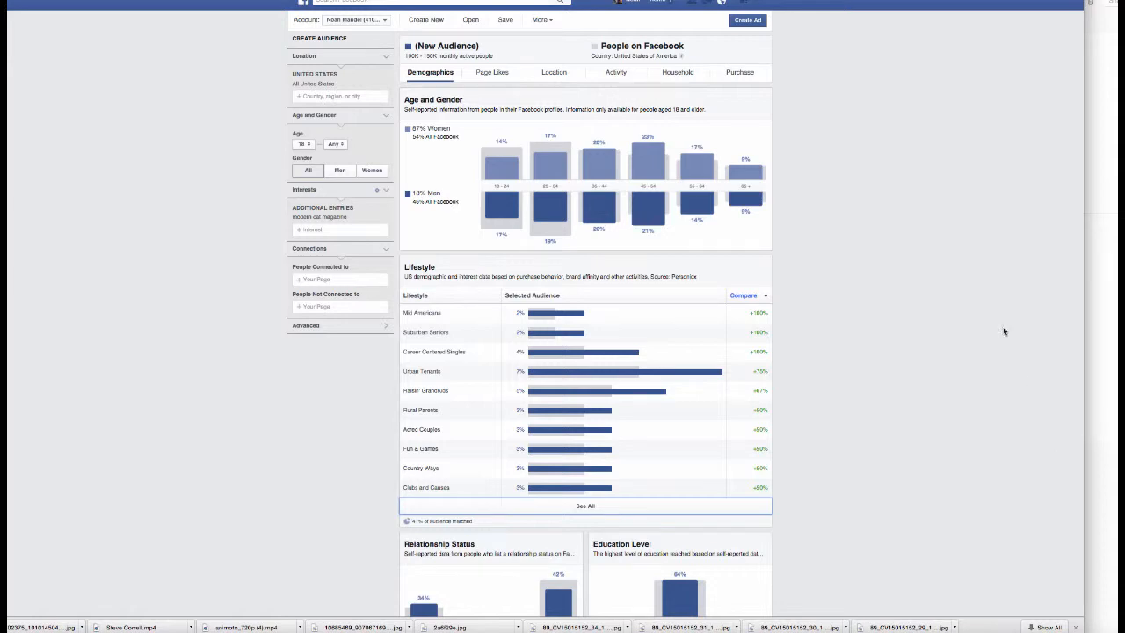
# Step: Show the audience's page likes and examine the top categories and the pages ranked by relevance and affinity
pyautogui.click(486, 77)
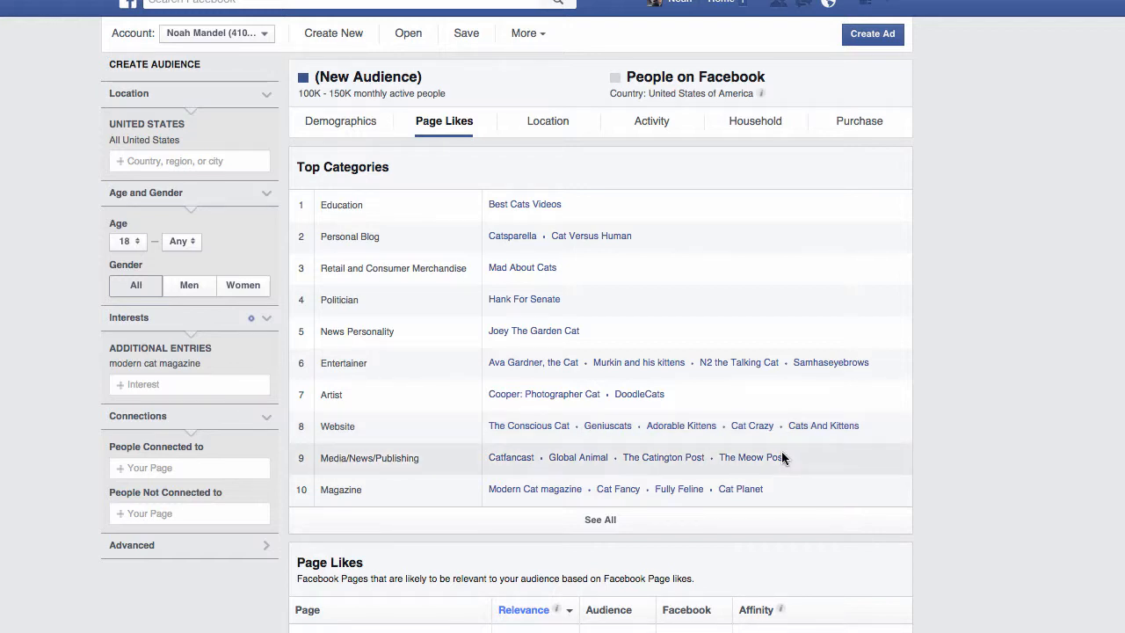
pyautogui.scroll(-1, 1010, 529)
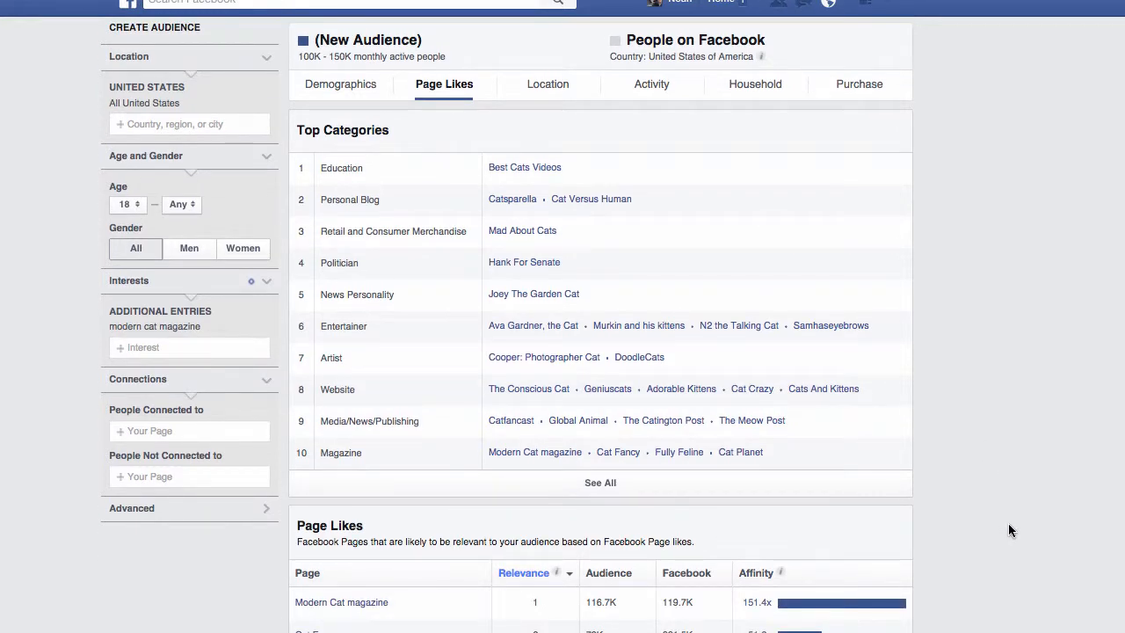
pyautogui.moveTo(868, 601)
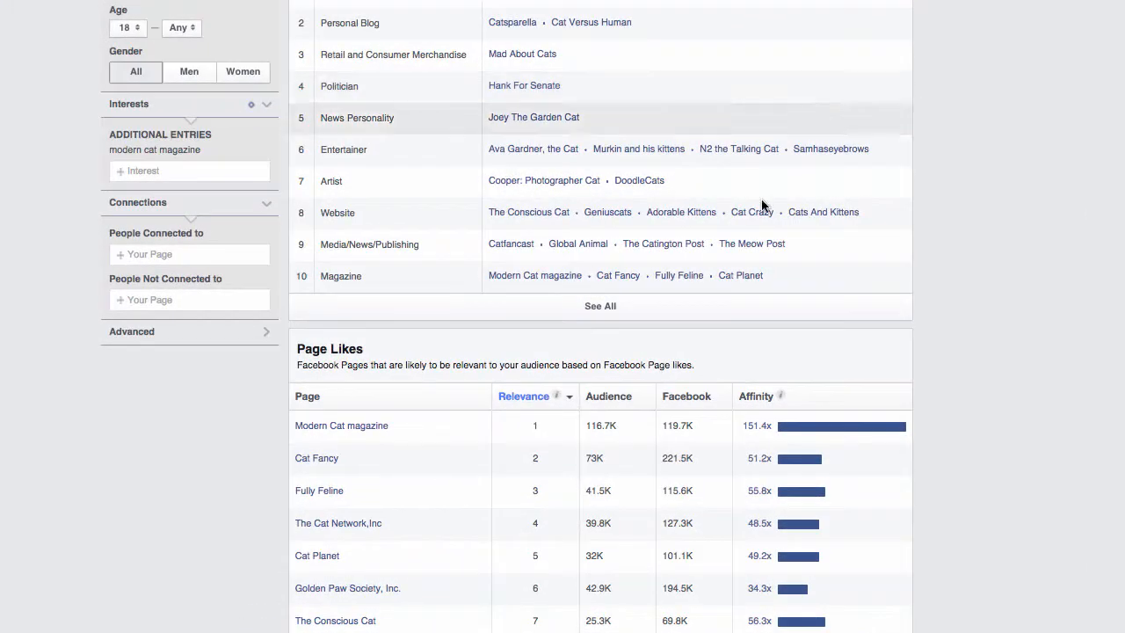
# Step: Examine the audience's top cities by location and its Facebook activity, including frequency of activities and device users
pyautogui.click(597, 66)
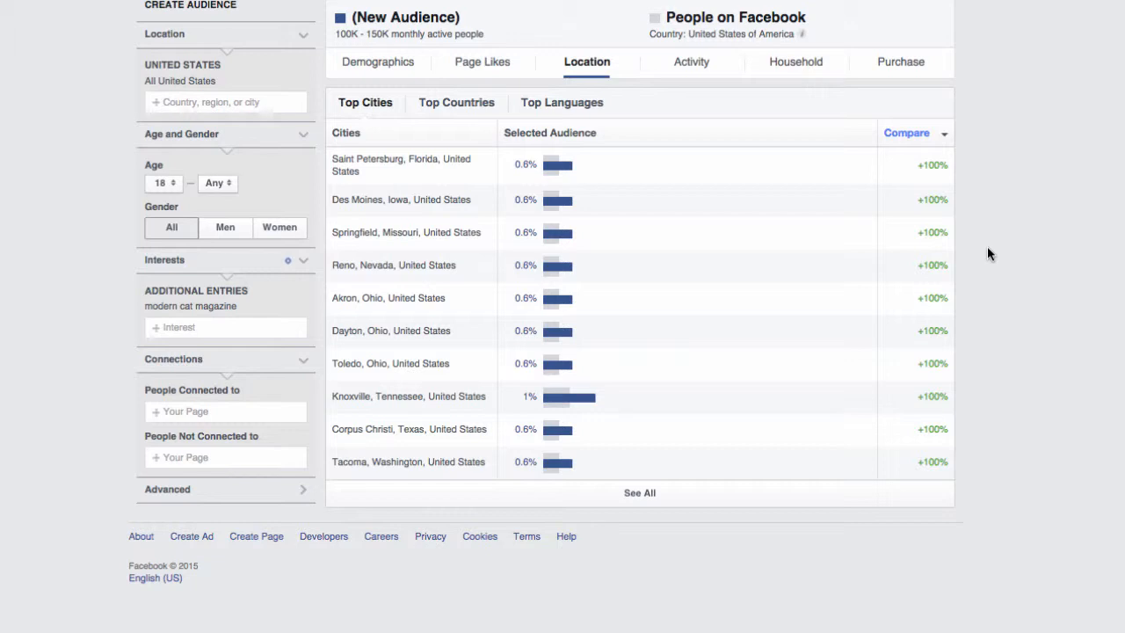
pyautogui.click(704, 65)
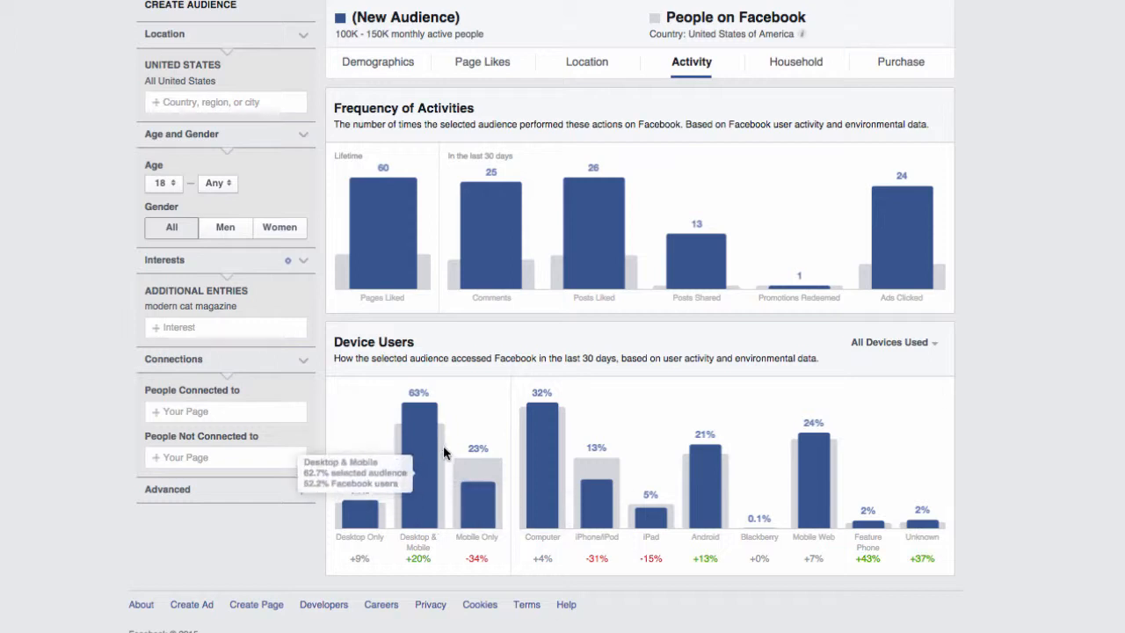
# Step: Examine the audience's household data: the $50-75 thousand income bracket, home ownership, and the cash, credit card and upscale department store spending methods
pyautogui.click(788, 67)
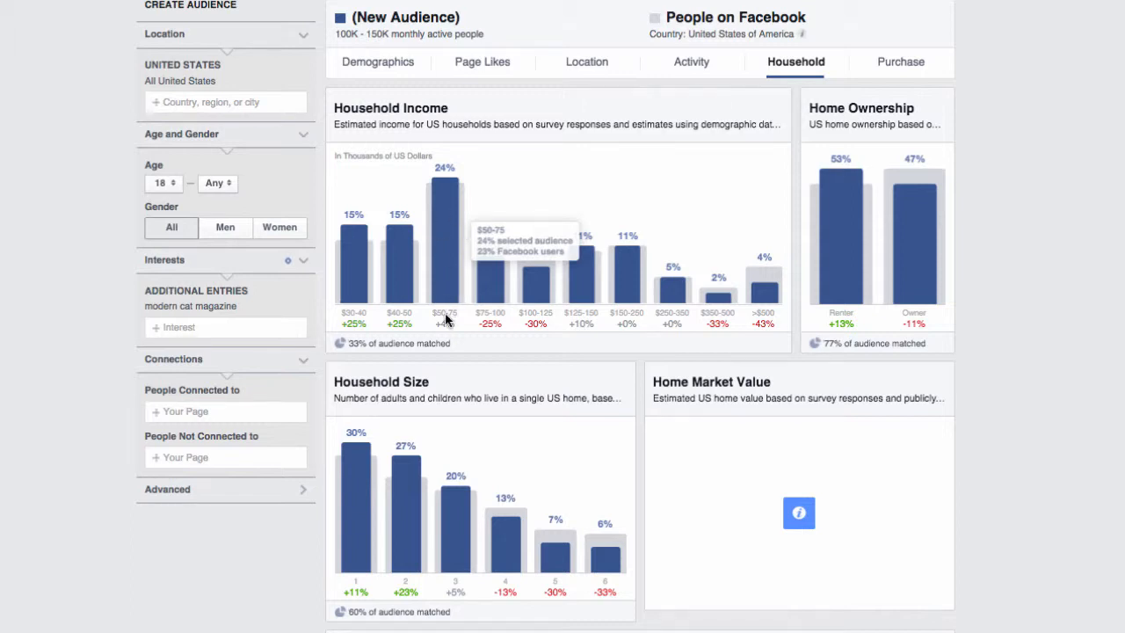
pyautogui.moveTo(446, 324)
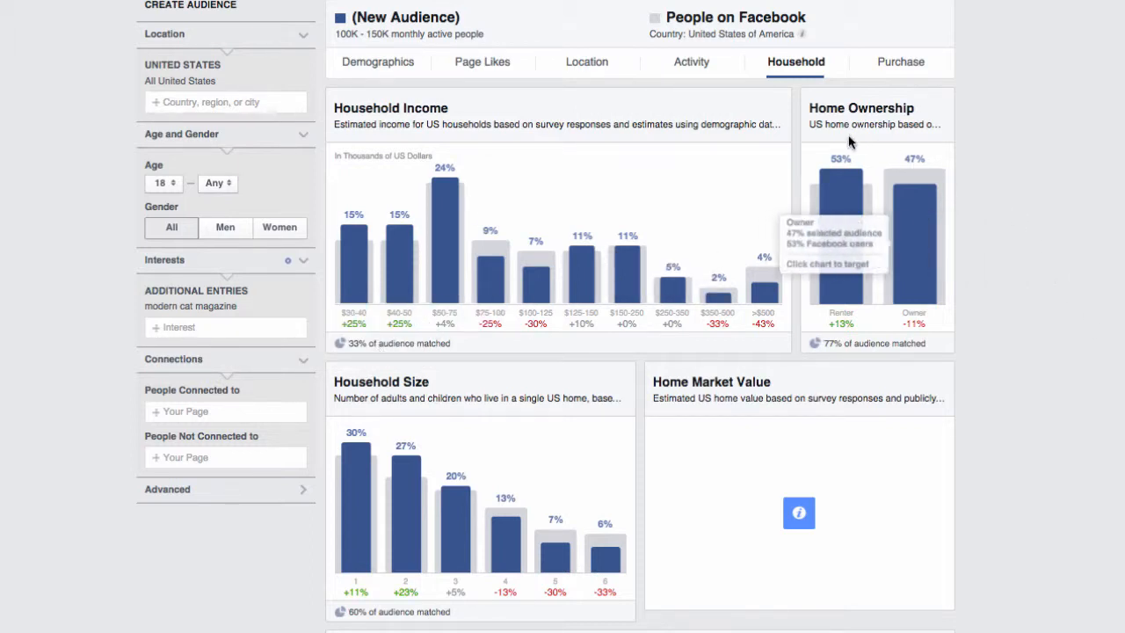
pyautogui.moveTo(918, 195)
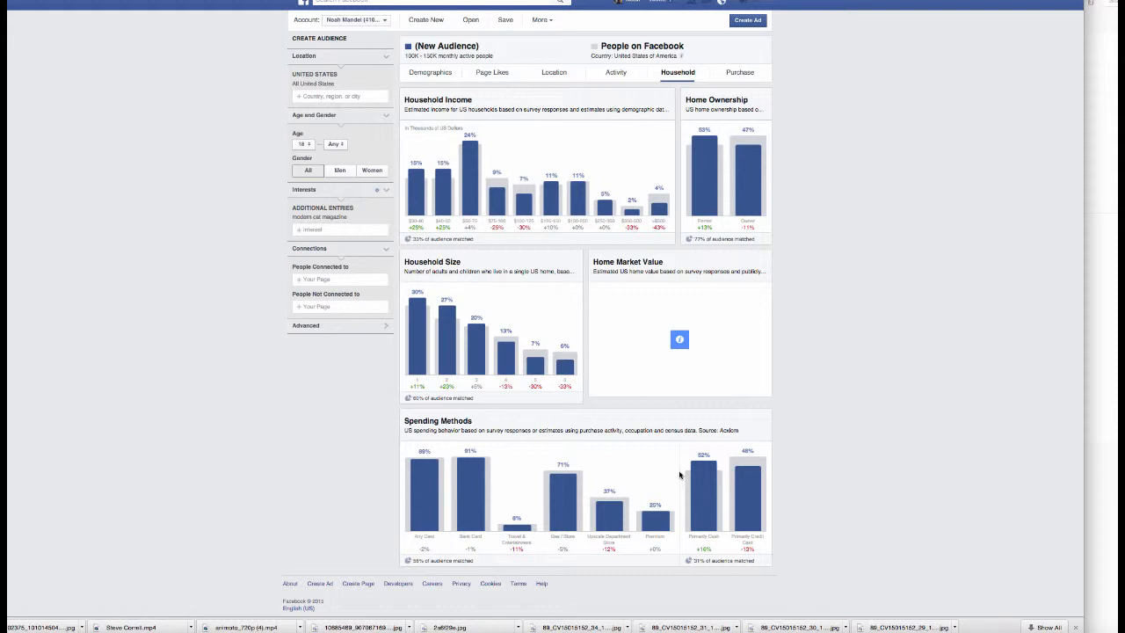
pyautogui.moveTo(702, 495)
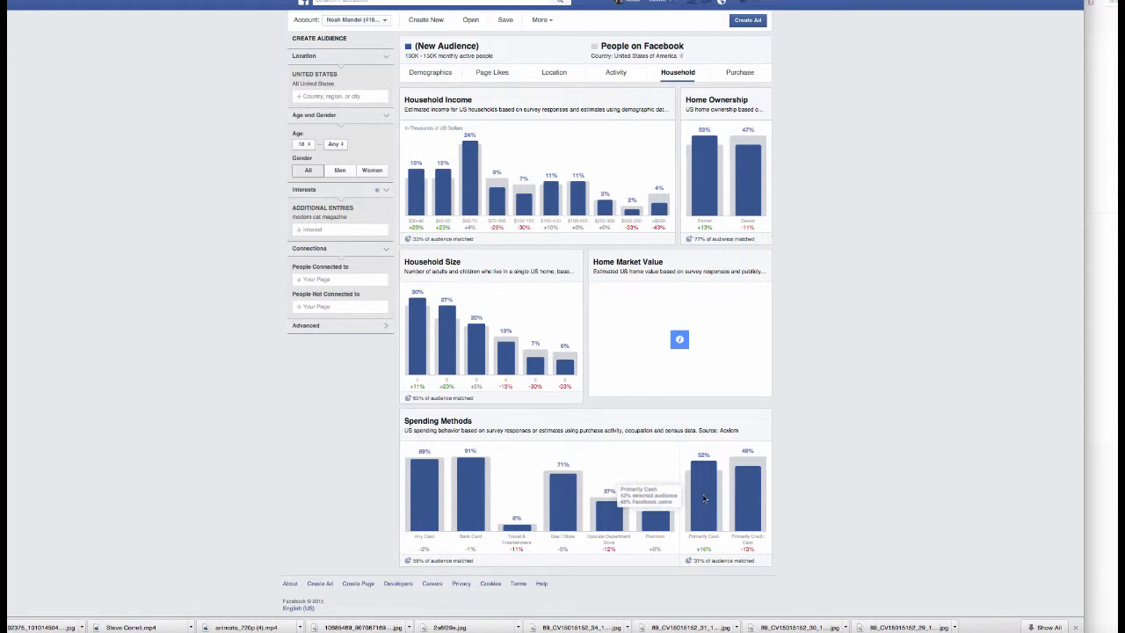
pyautogui.moveTo(751, 502)
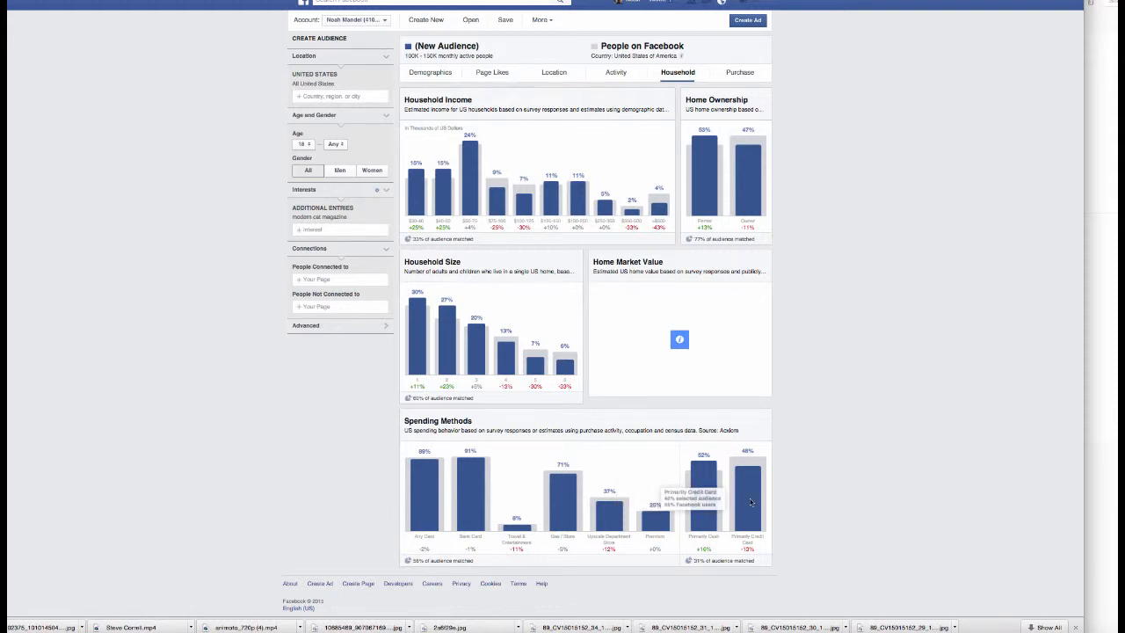
pyautogui.moveTo(605, 519)
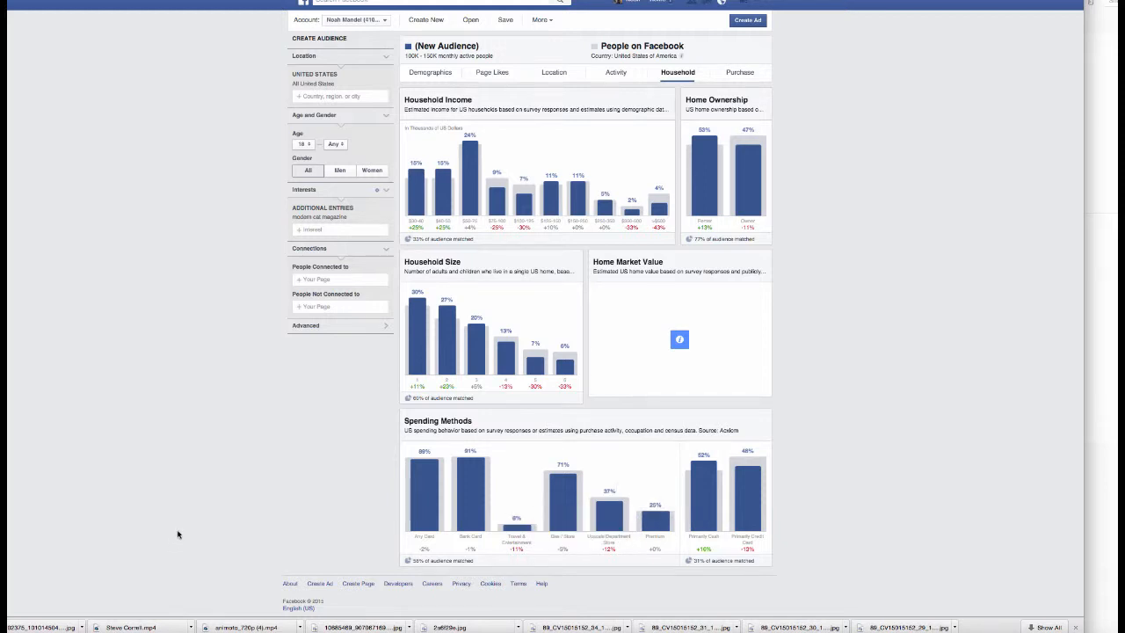
# Step: Examine the audience's purchase data, covering retail spending, online purchases and purchase behavior by category such as pet products
pyautogui.click(750, 73)
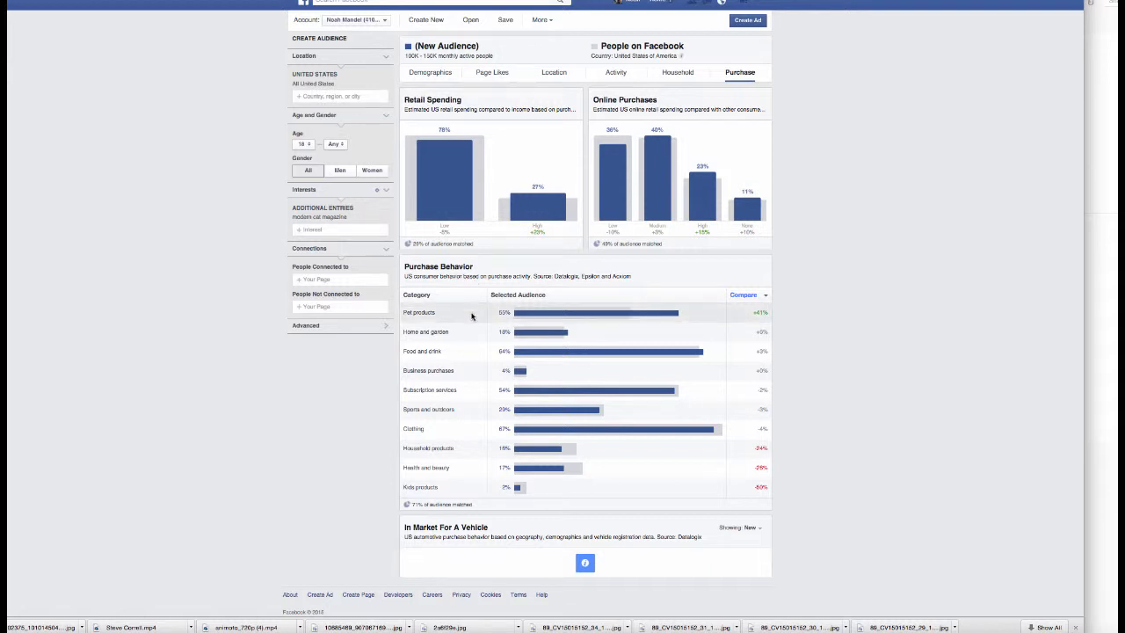
pyautogui.moveTo(521, 192)
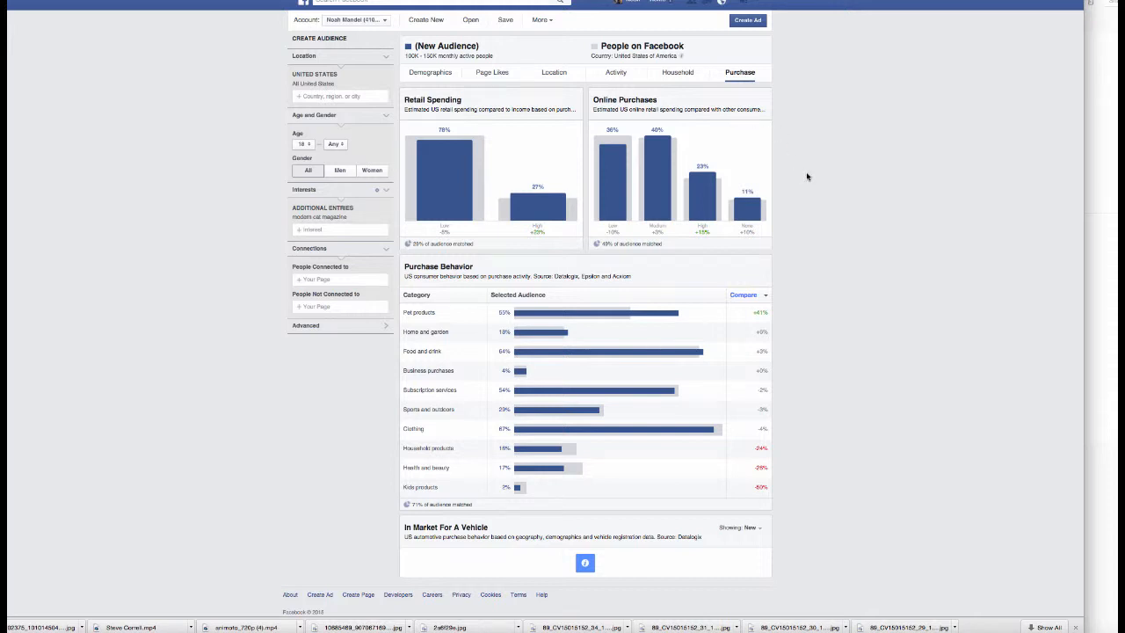
pyautogui.scroll(-1, 806, 176)
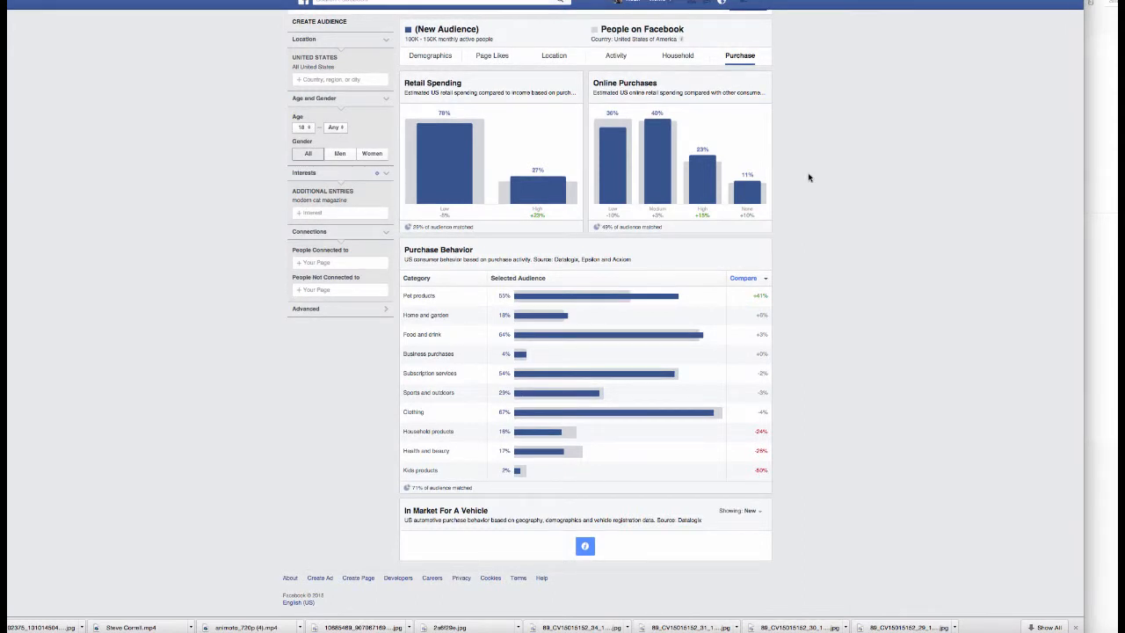
pyautogui.scroll(1, 810, 177)
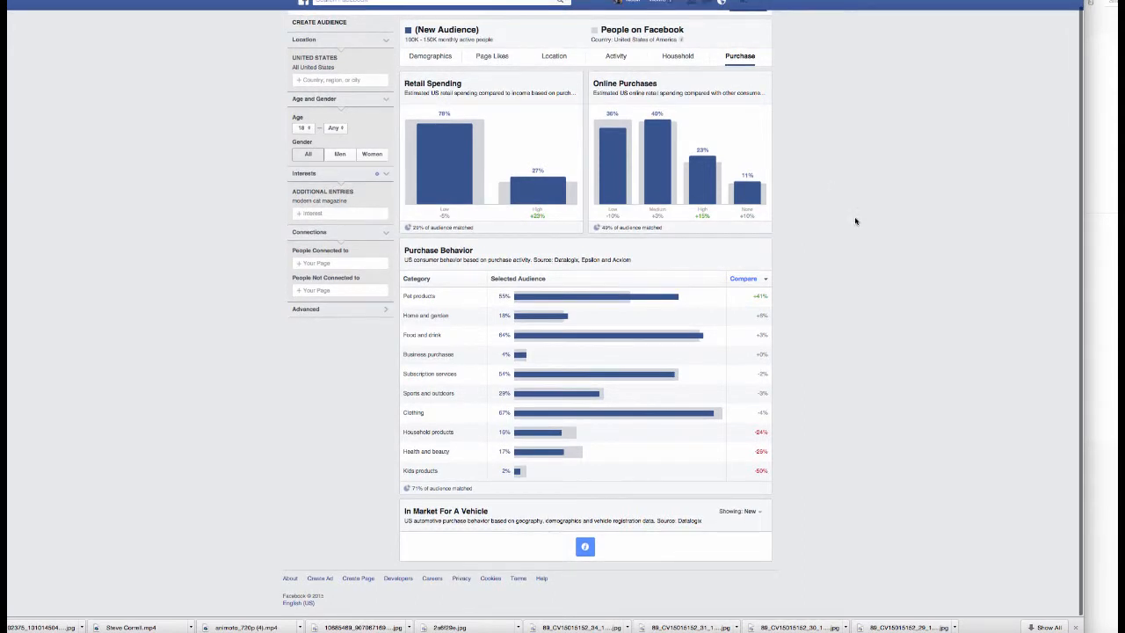